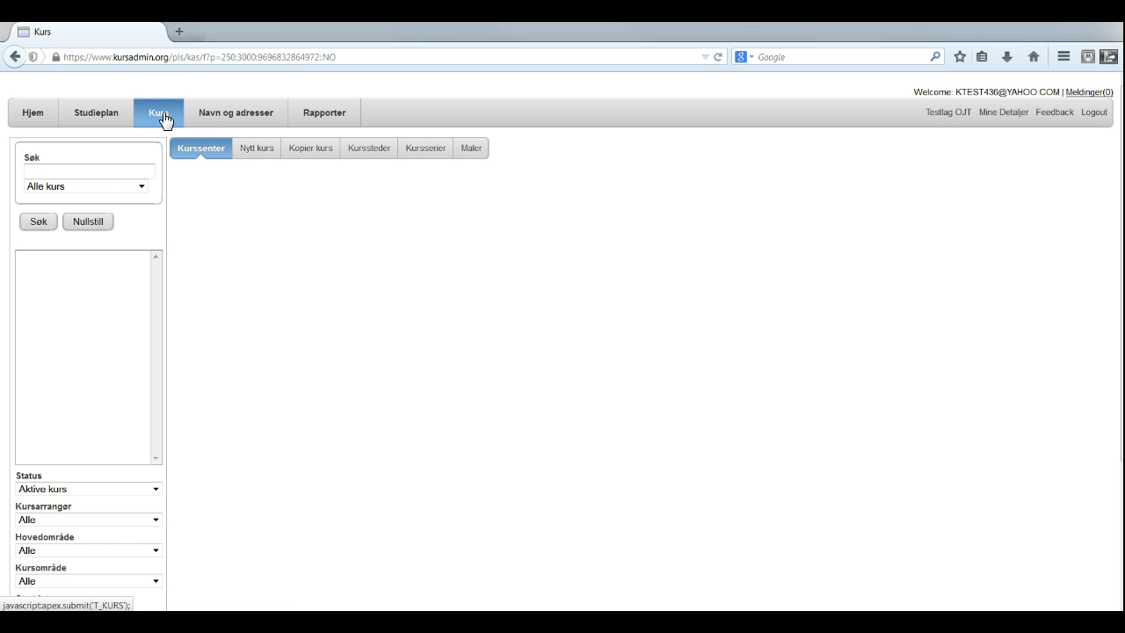
Step: Open the form for registering a new course
left_click(256, 149)
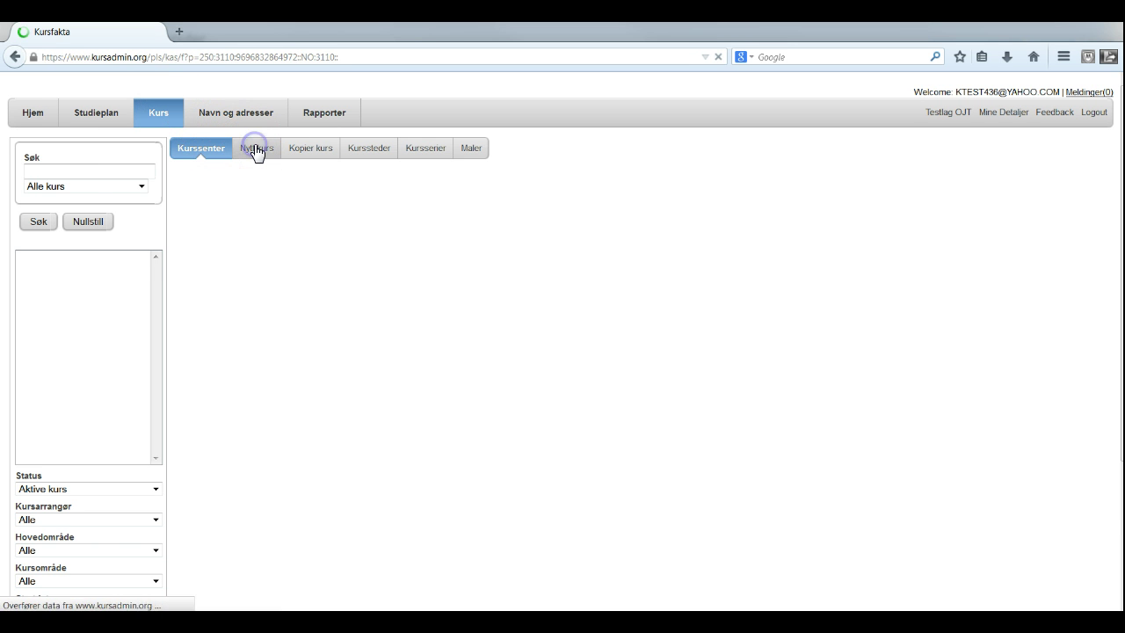
left_click(160, 119)
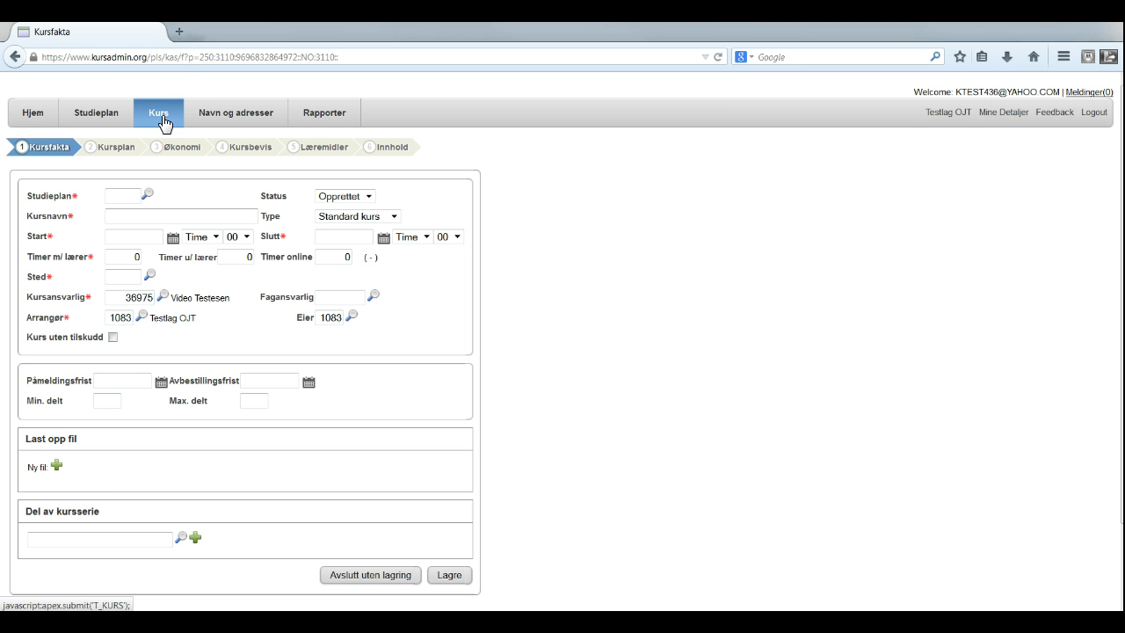
left_click(163, 124)
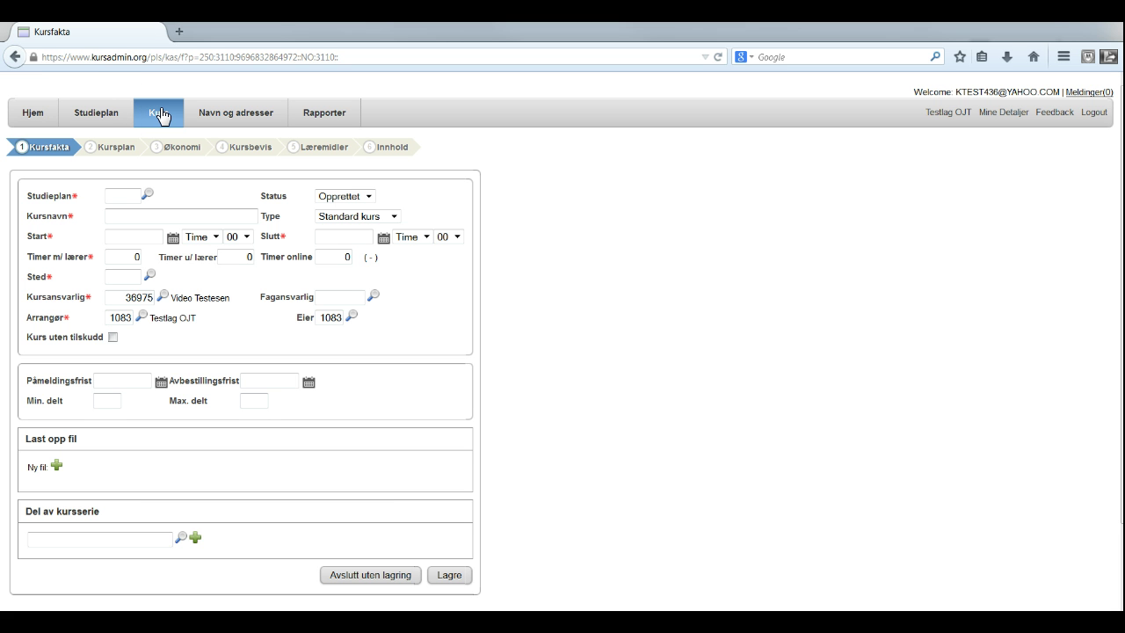
Step: Filter the study plans by Hovedområde Kor/sang and Kursområde 0233 - Korsang, and choose "Opplæring i korsang, videregående nivå"
left_click(148, 196)
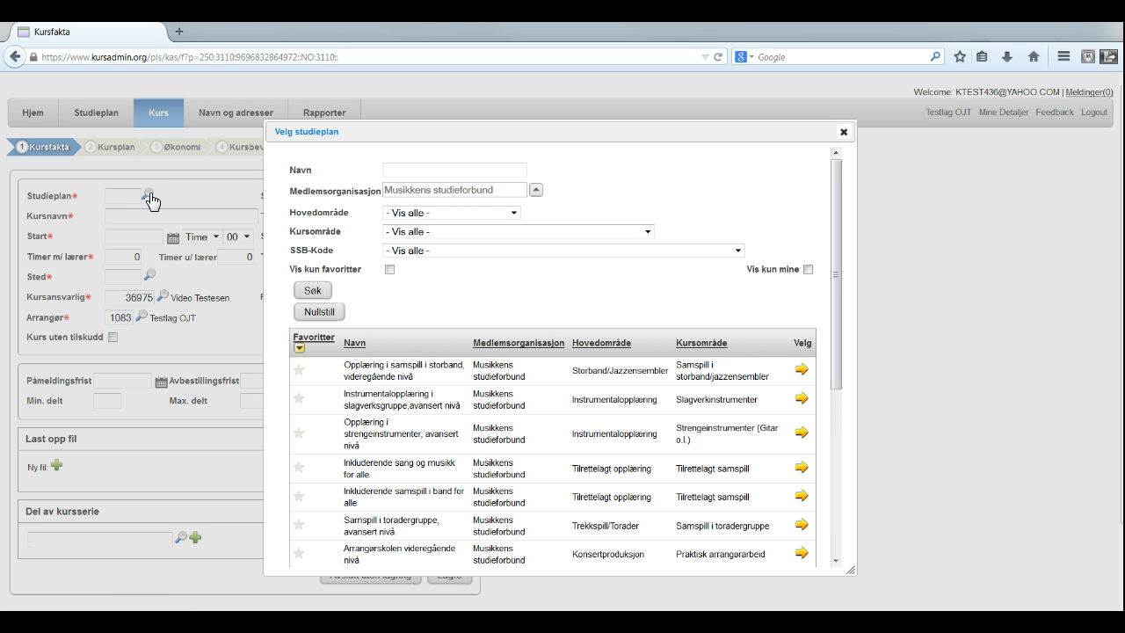
left_click(418, 216)
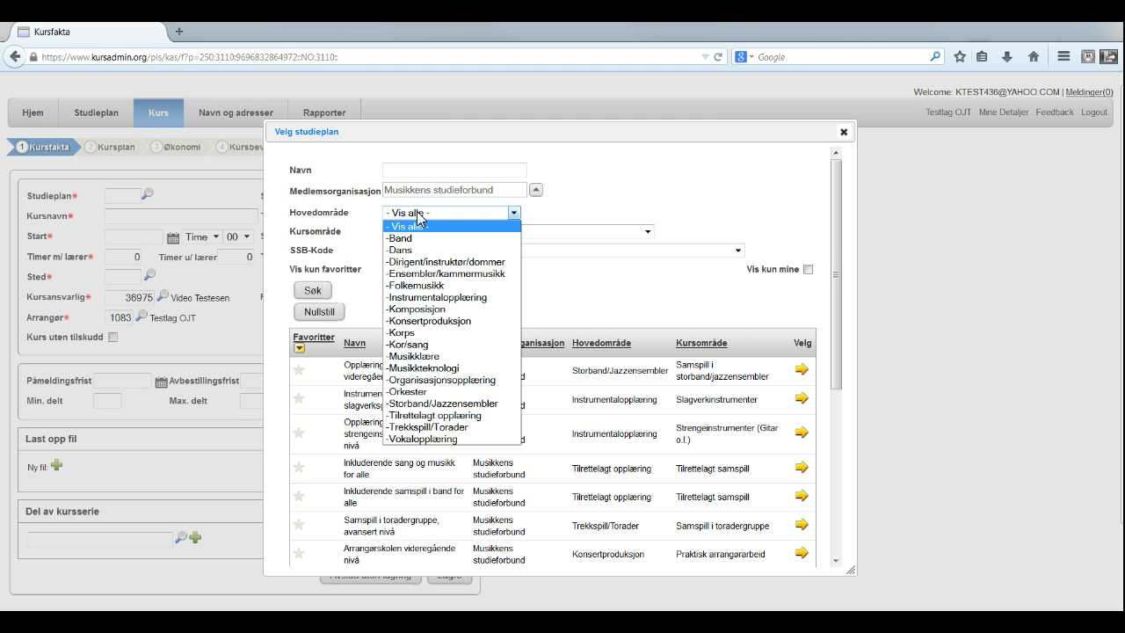
left_click(408, 345)
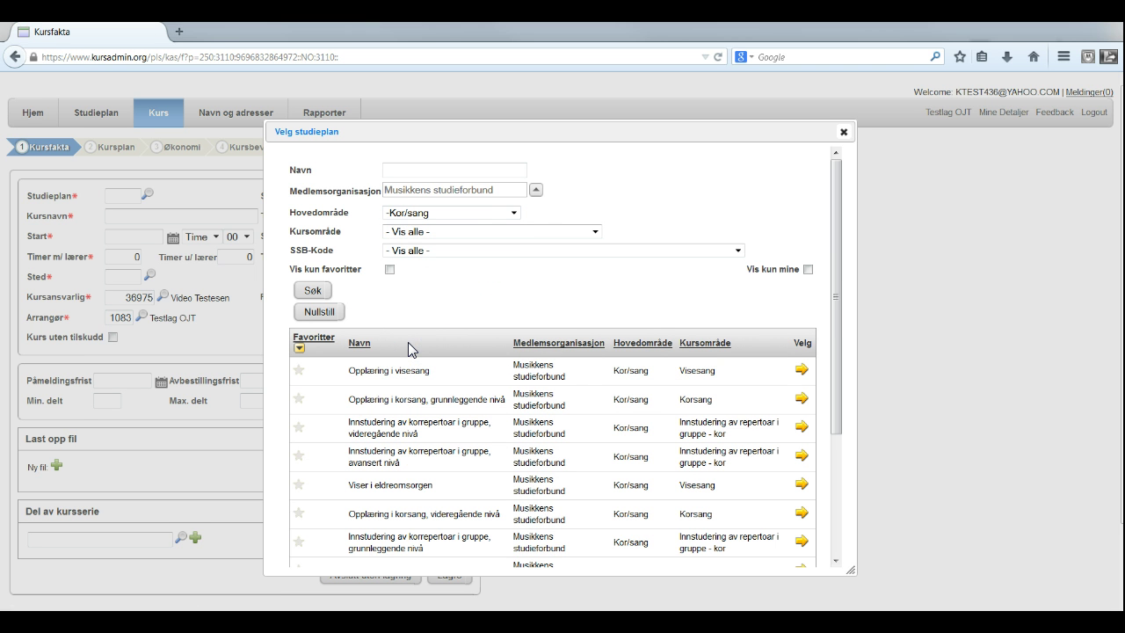
left_click(425, 235)
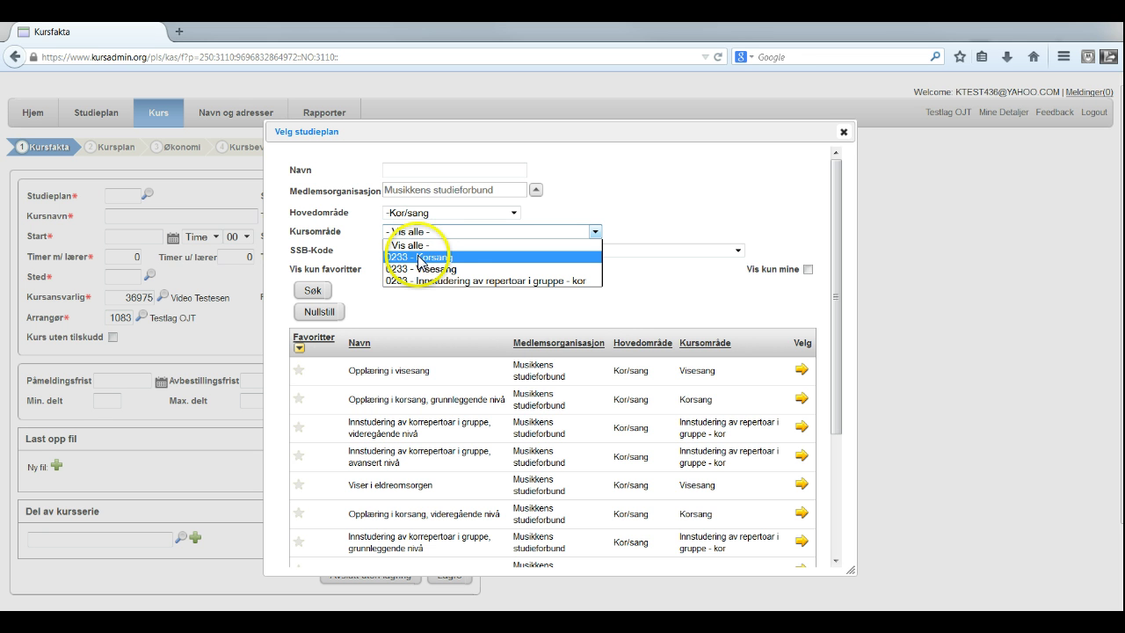
left_click(421, 259)
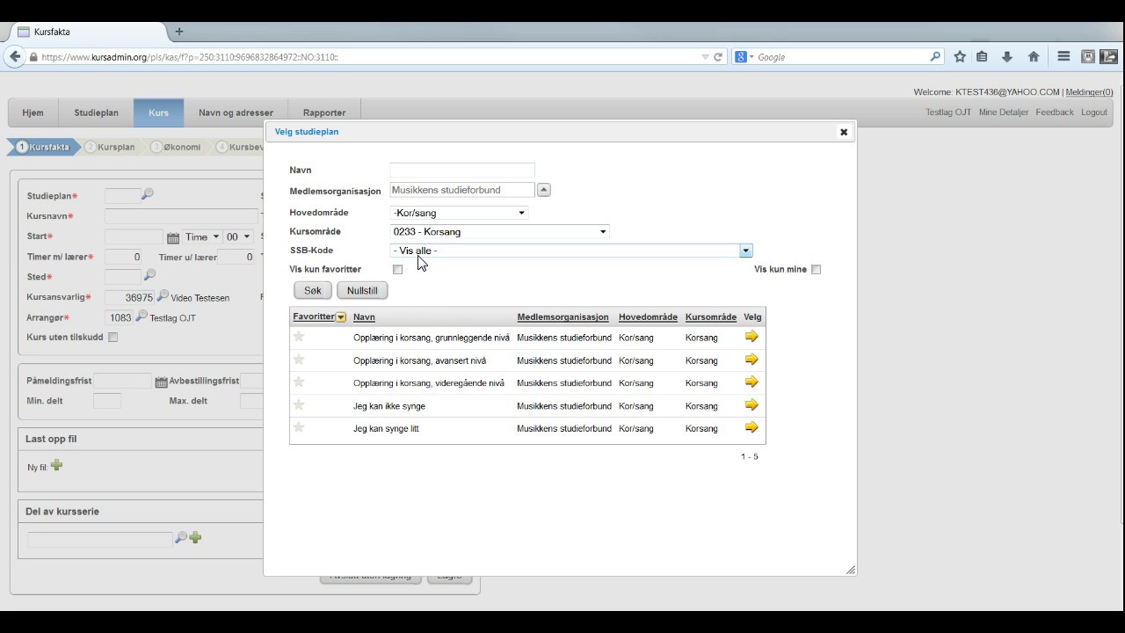
left_click(439, 266)
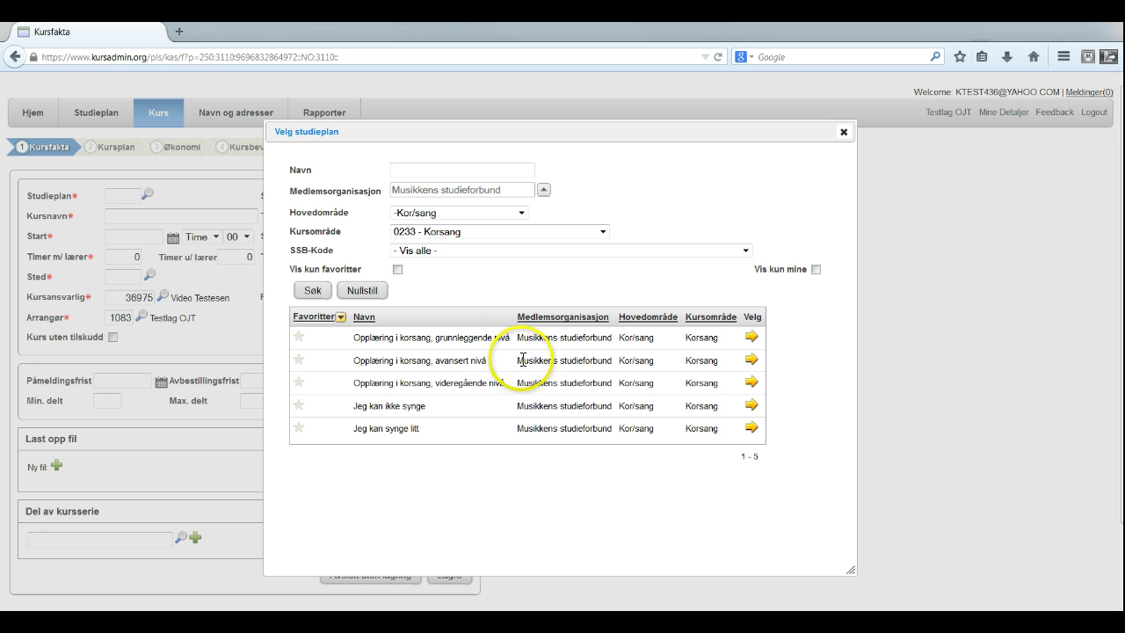
left_click(752, 385)
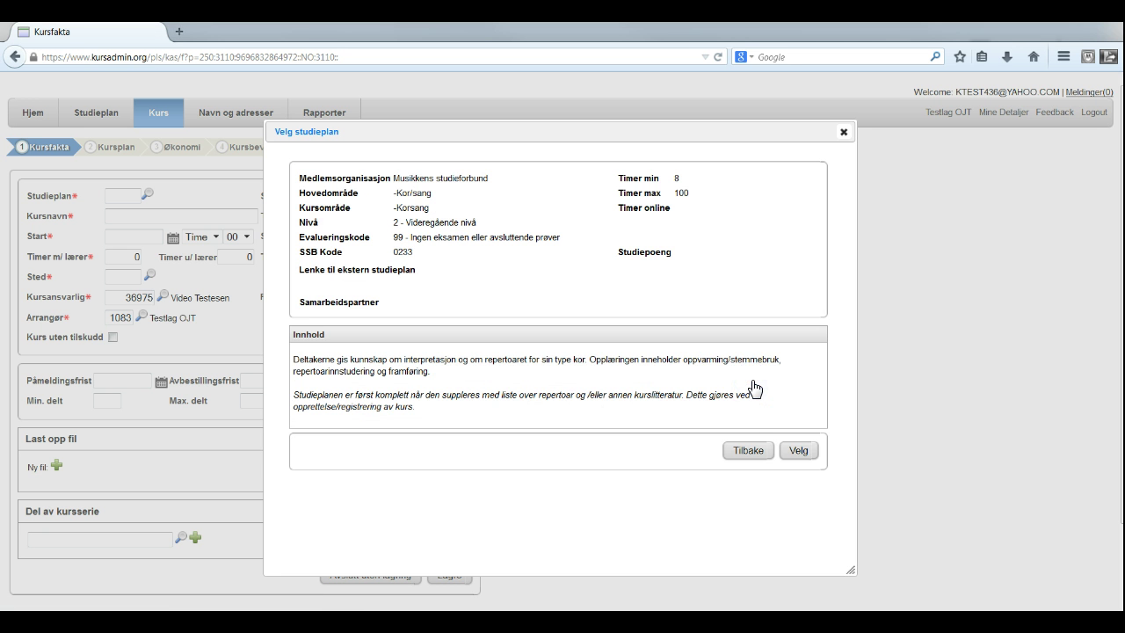
left_click(798, 451)
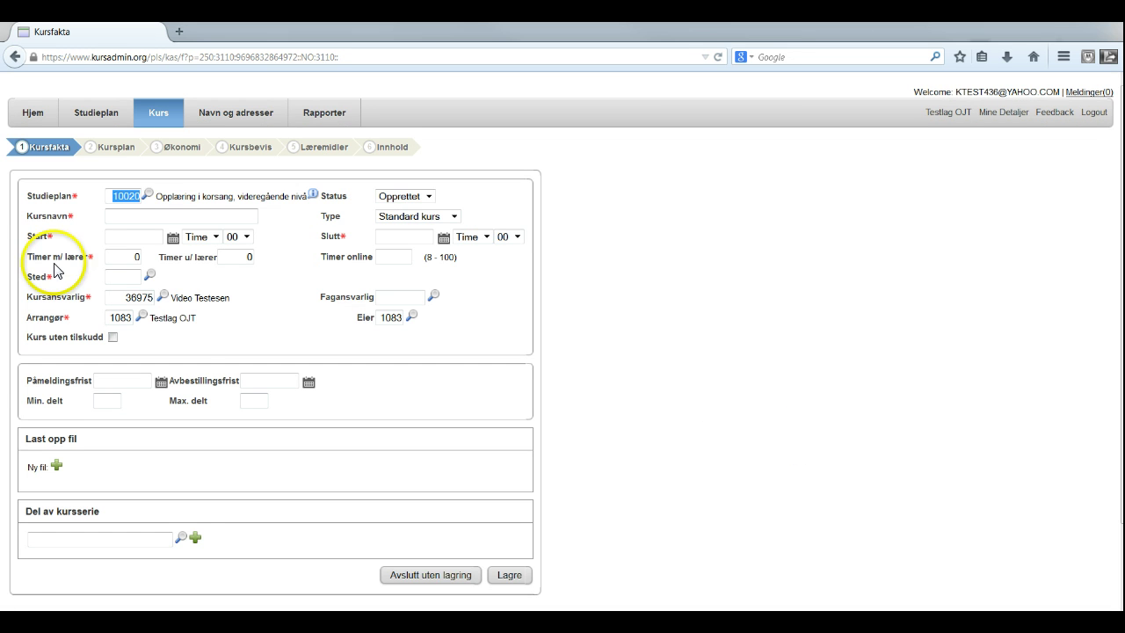
Step: Enter "Testlag OJT - V14 - felles" as the course name
left_click(130, 216)
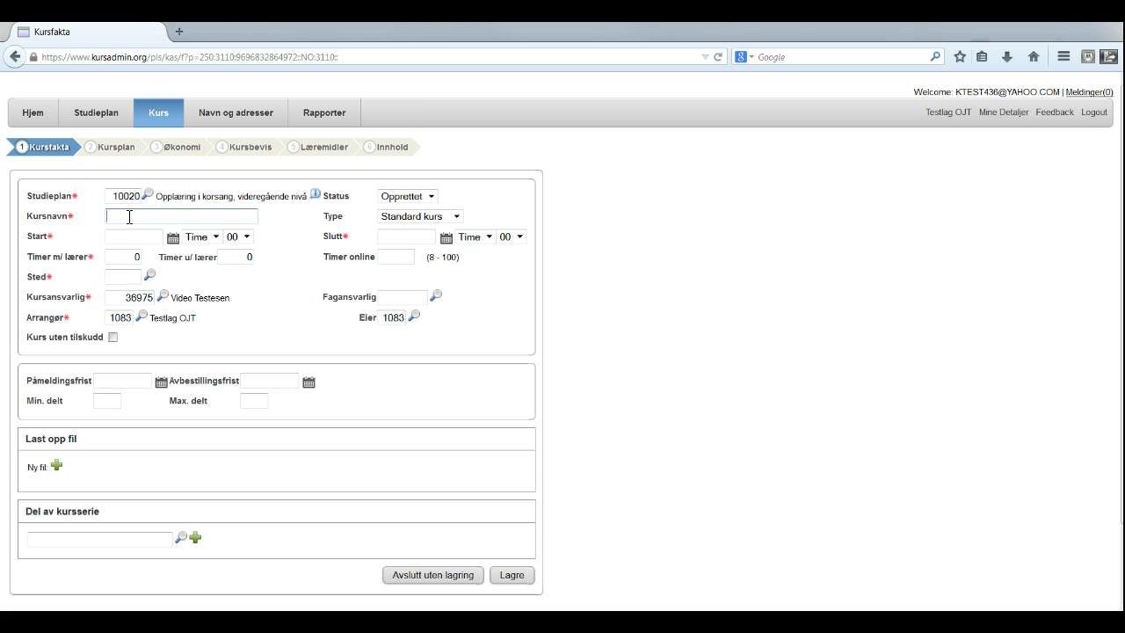
type("Testlag")
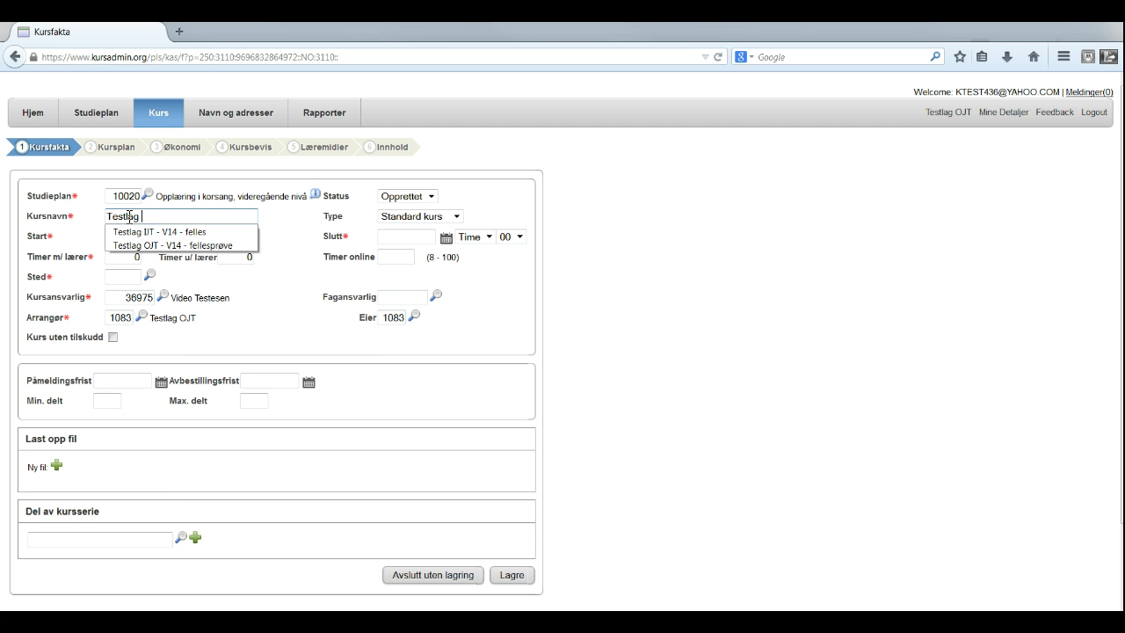
type(" OJT")
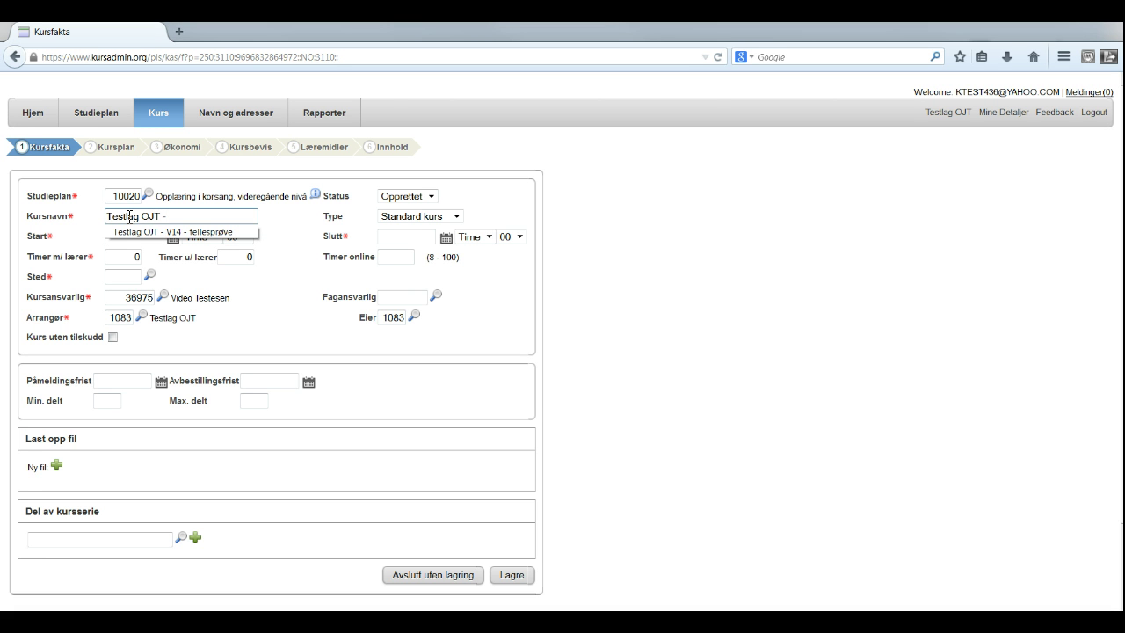
type(" - V14 - felles")
key("Tab")
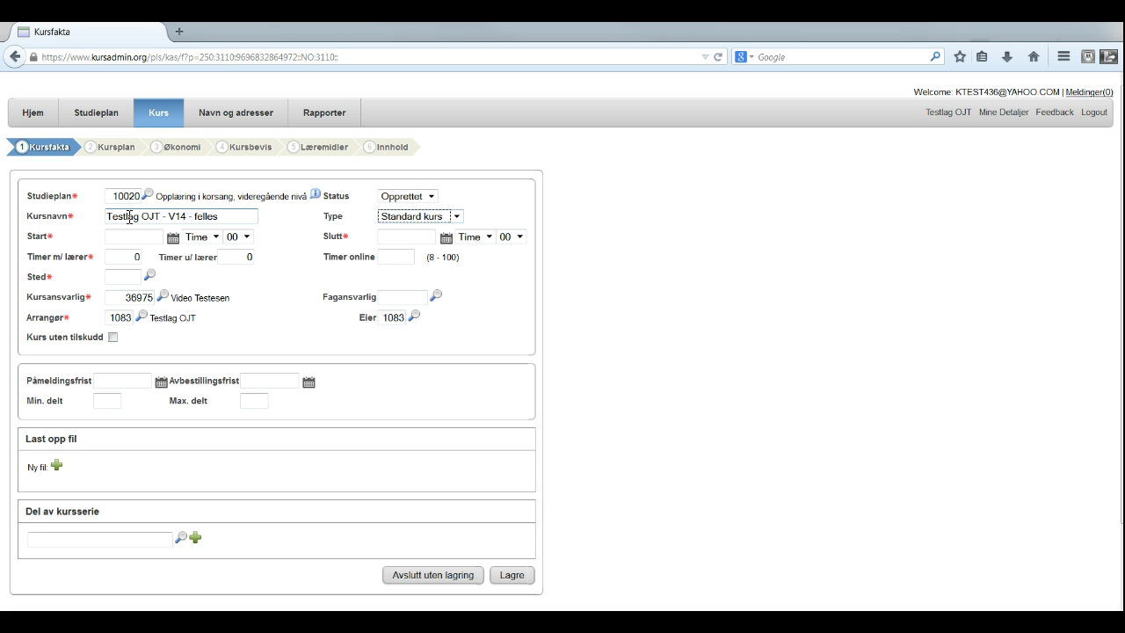
Step: Set the course start to 06.01.2014 at 18:00
left_click(116, 237)
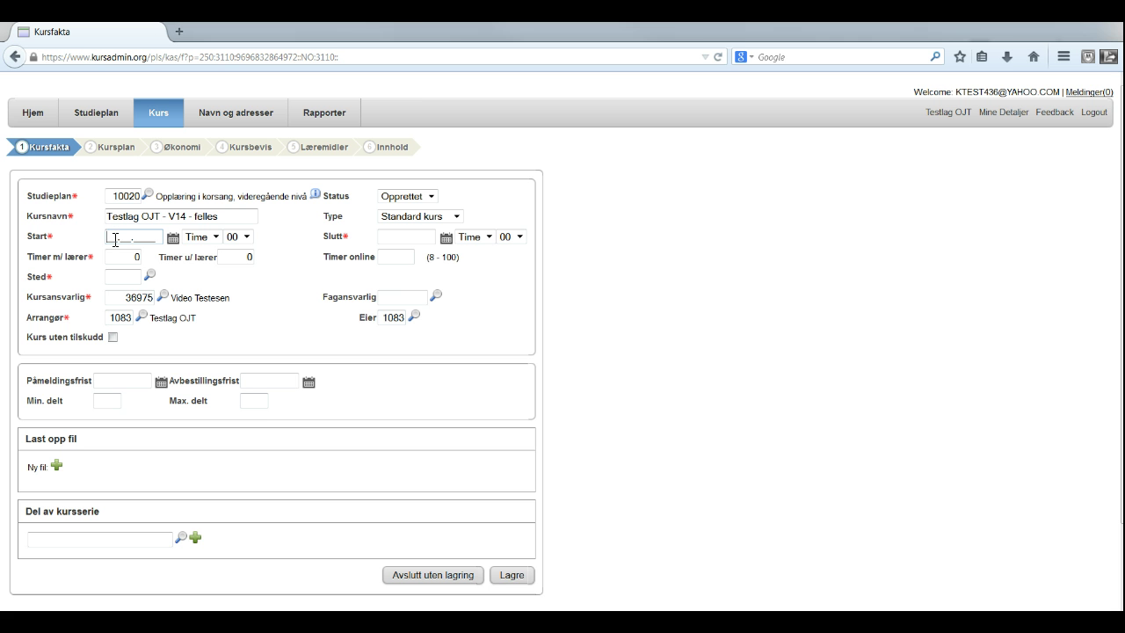
type("08012")
type("014")
left_click(173, 239)
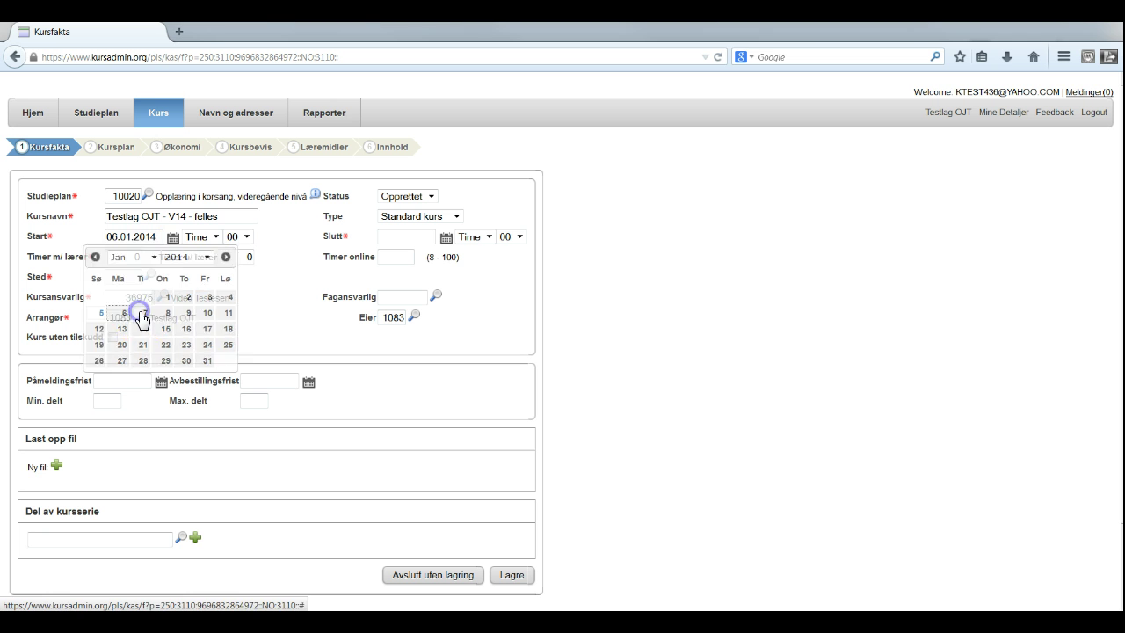
left_click(142, 317)
left_click(217, 237)
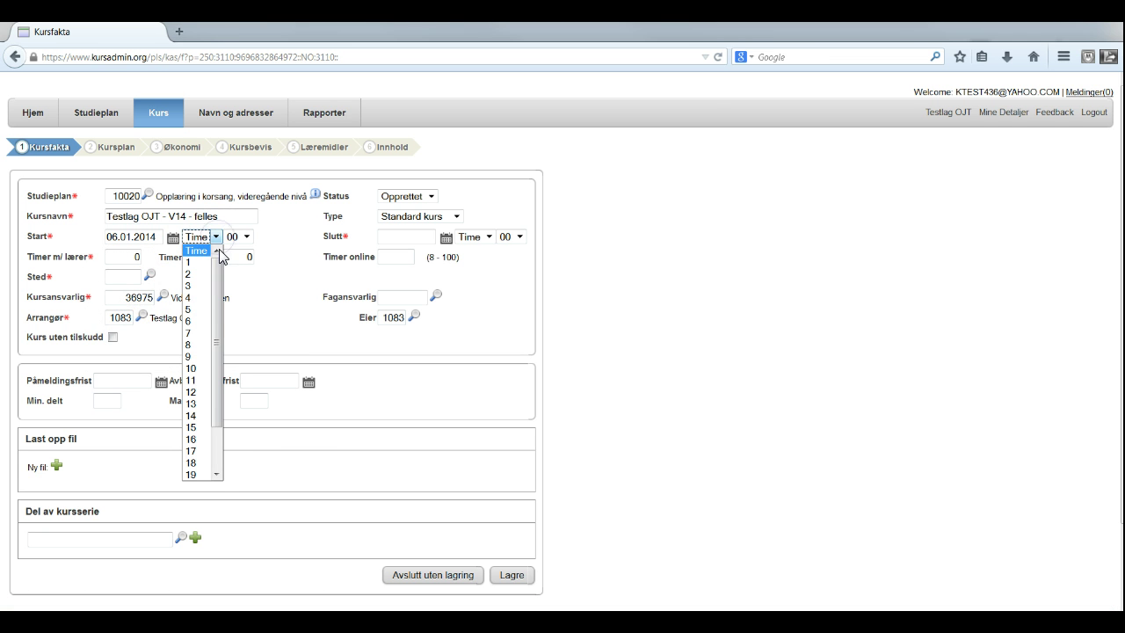
left_click(199, 464)
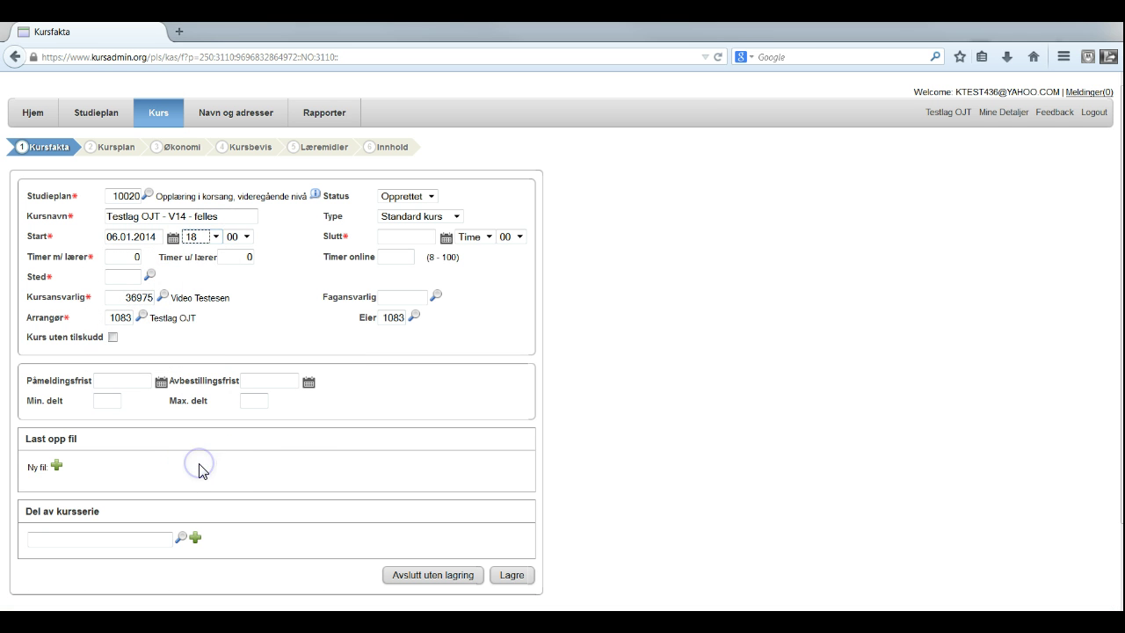
Step: Set the course end to 20.06.2014 at 21:00
left_click(383, 238)
type("20.06.2014")
left_click(489, 237)
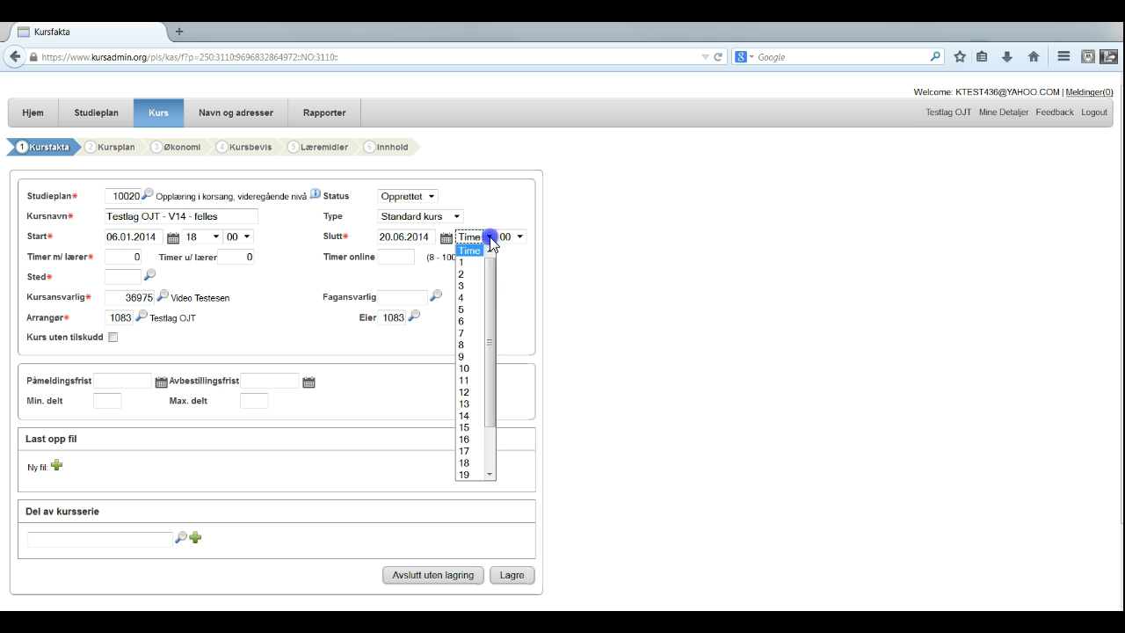
scroll(479, 466, "down", 1)
left_click(468, 471)
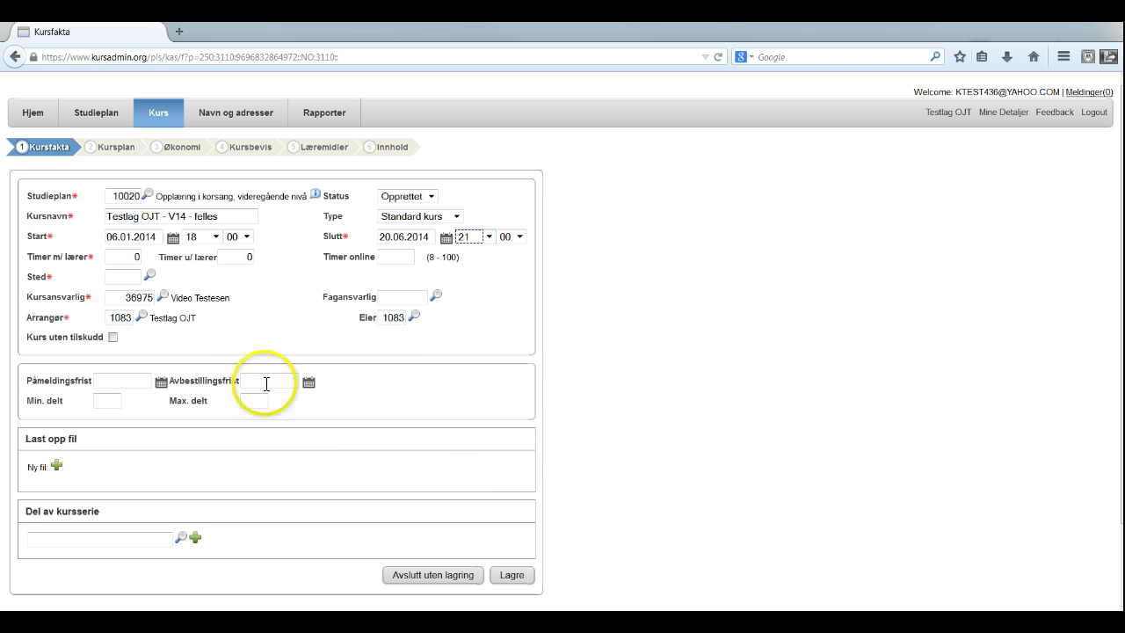
Step: Set the hours with a teacher (Timer m/ lærer) to 36
left_click(136, 256)
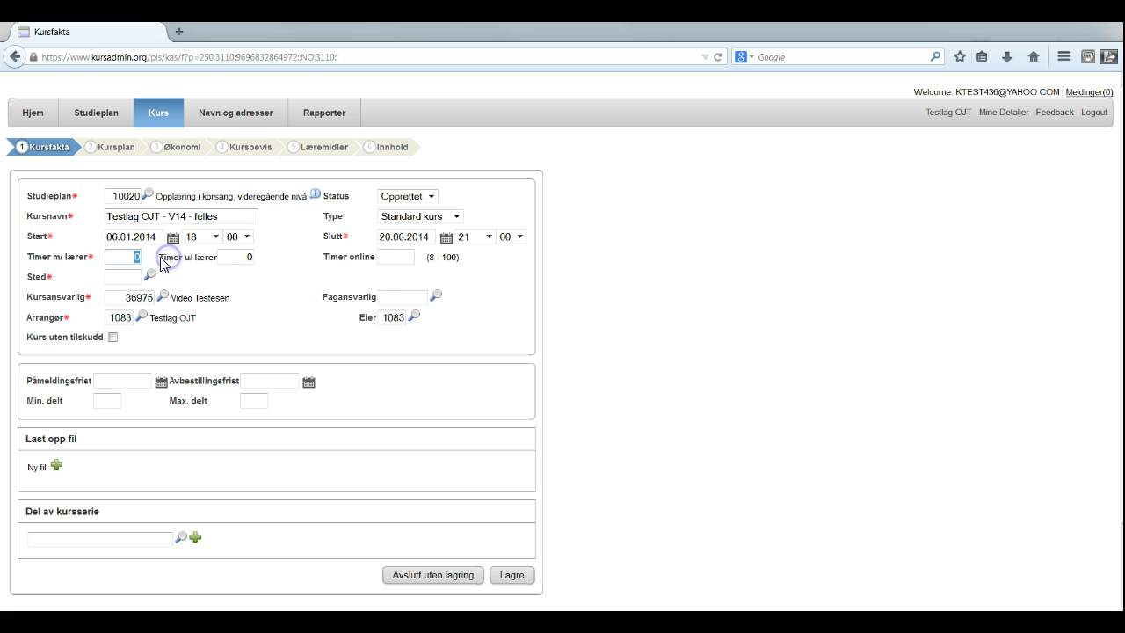
type("36")
left_click(193, 270)
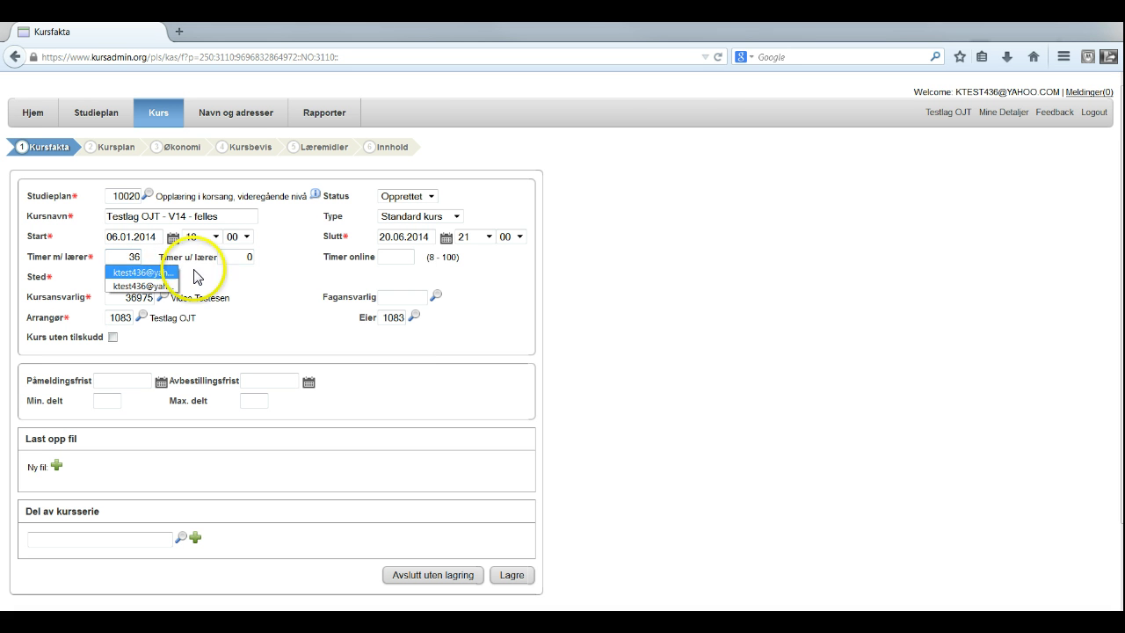
left_click(190, 268)
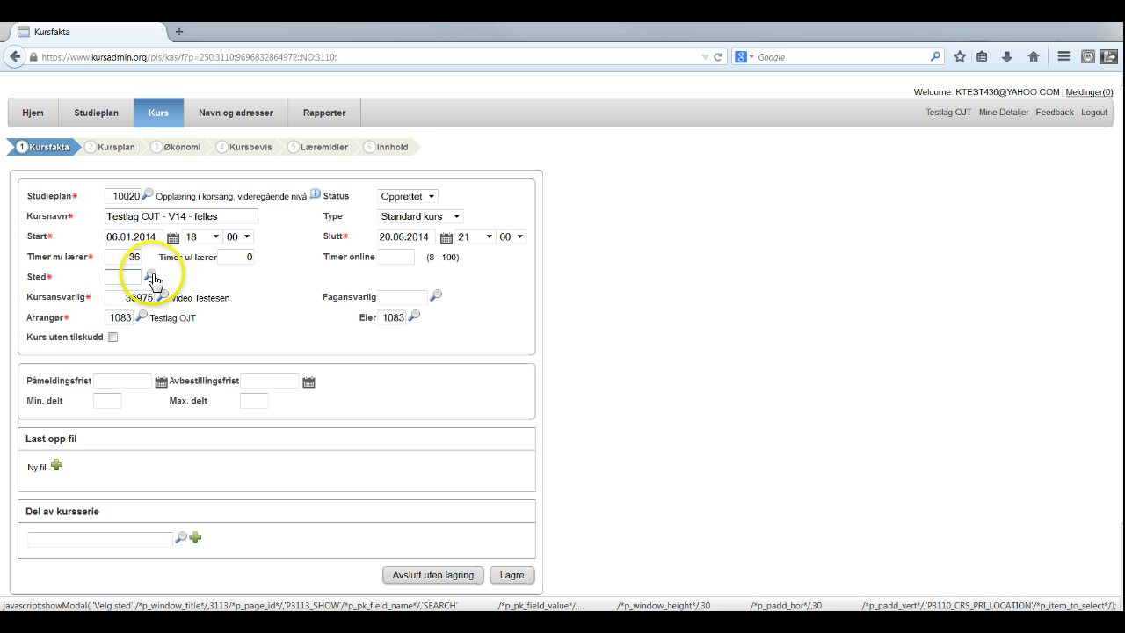
Step: Create and save a new course location named "Kurshuset" with postcode 3185 and a room named "Kursrommet"
left_click(151, 276)
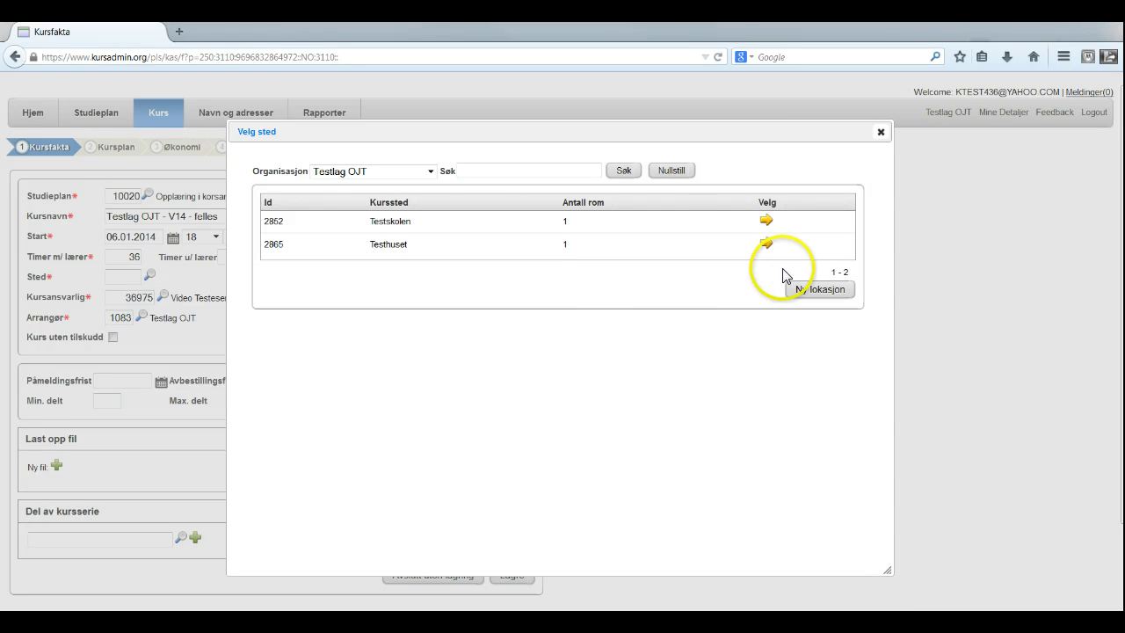
left_click(818, 297)
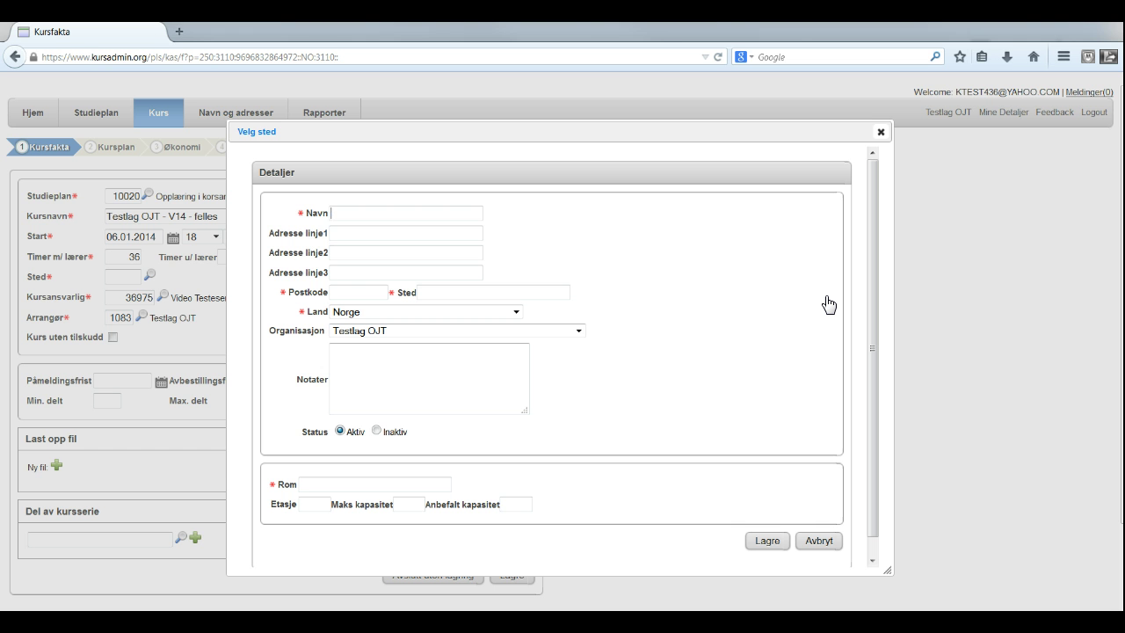
type("Ku")
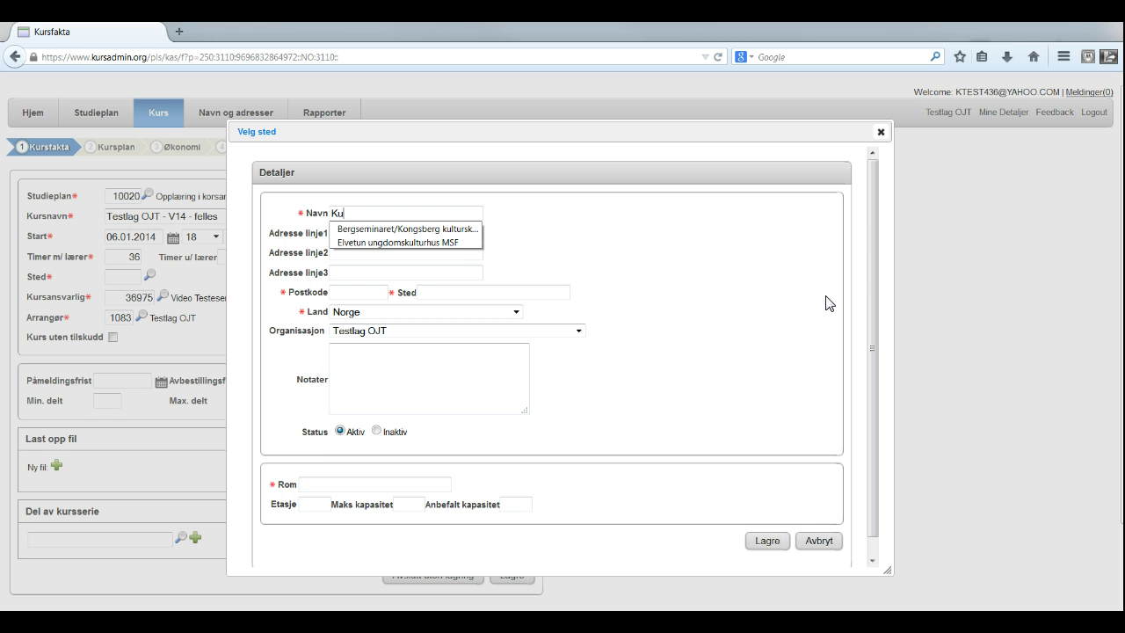
type("rshuset")
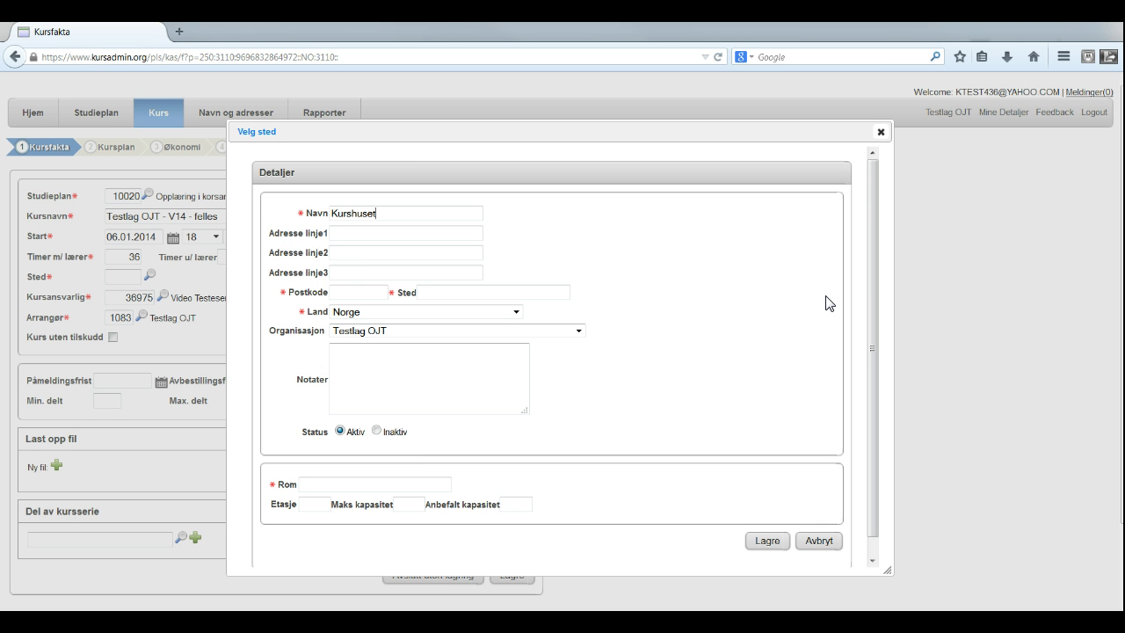
left_click(364, 291)
type("3185")
left_click(366, 482)
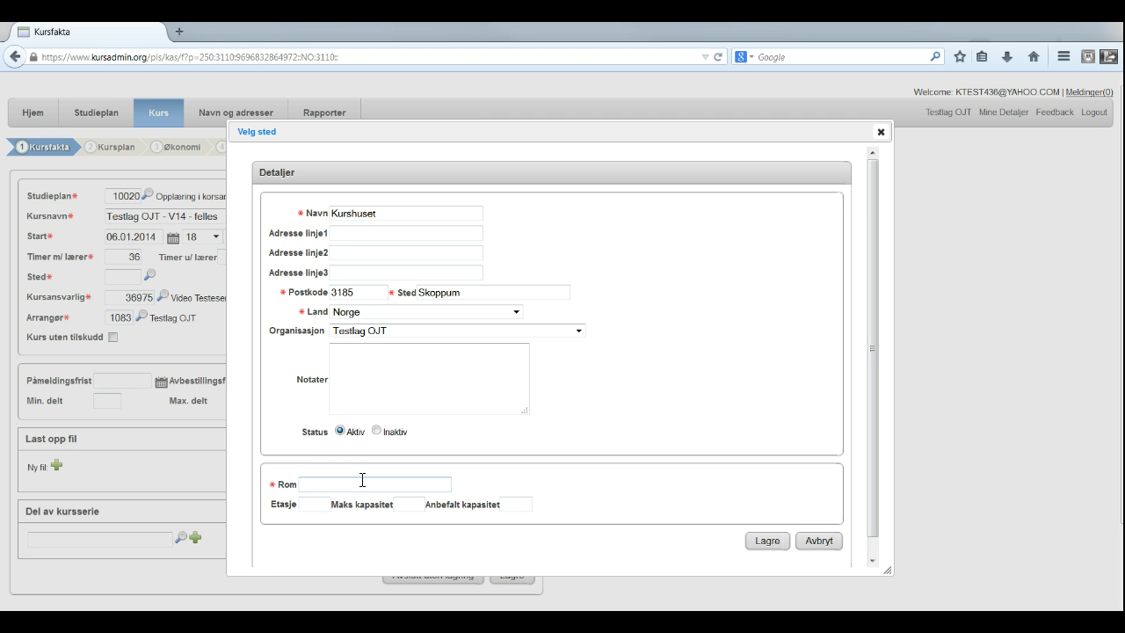
type("K")
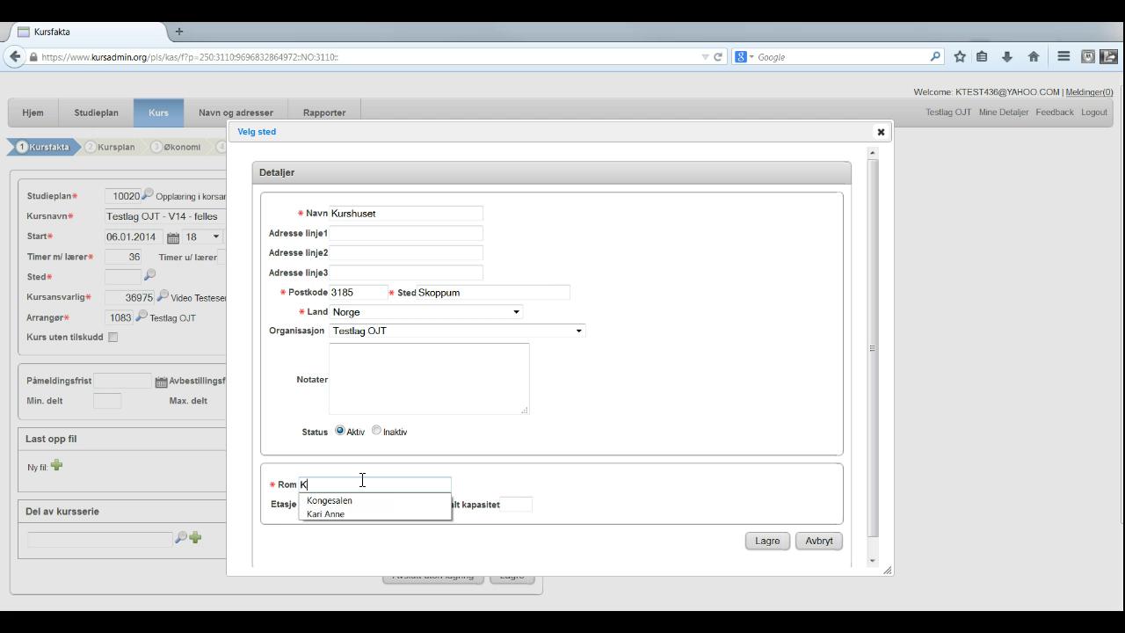
type("ursrommet")
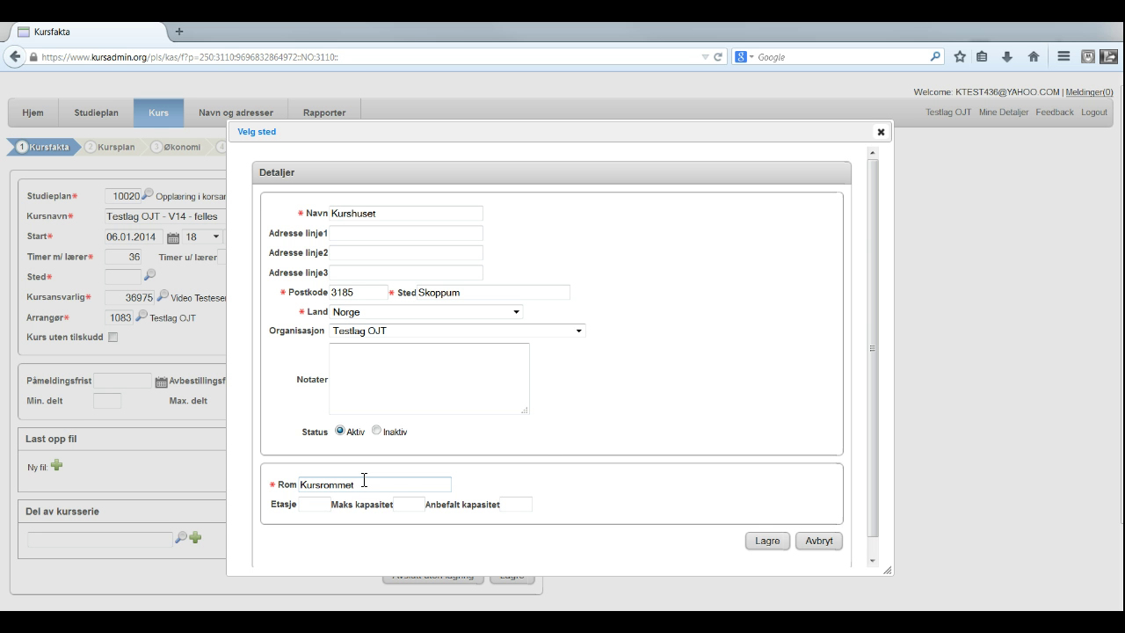
left_click(766, 541)
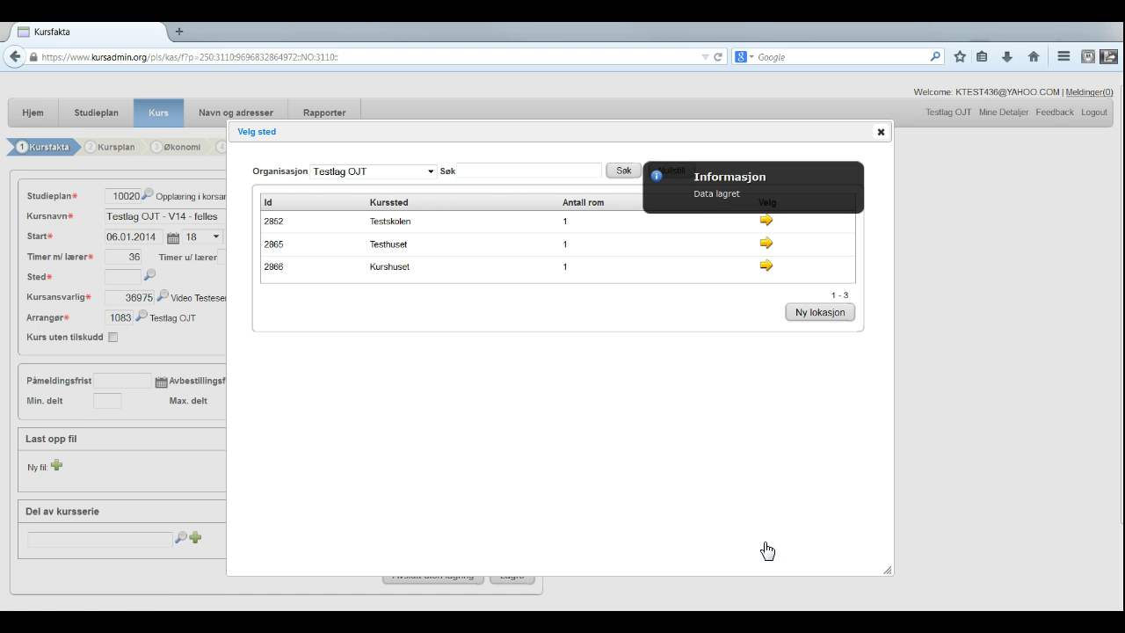
Step: Choose Kurshuset with the room Kursrommet as the course's place (Sted)
left_click(654, 176)
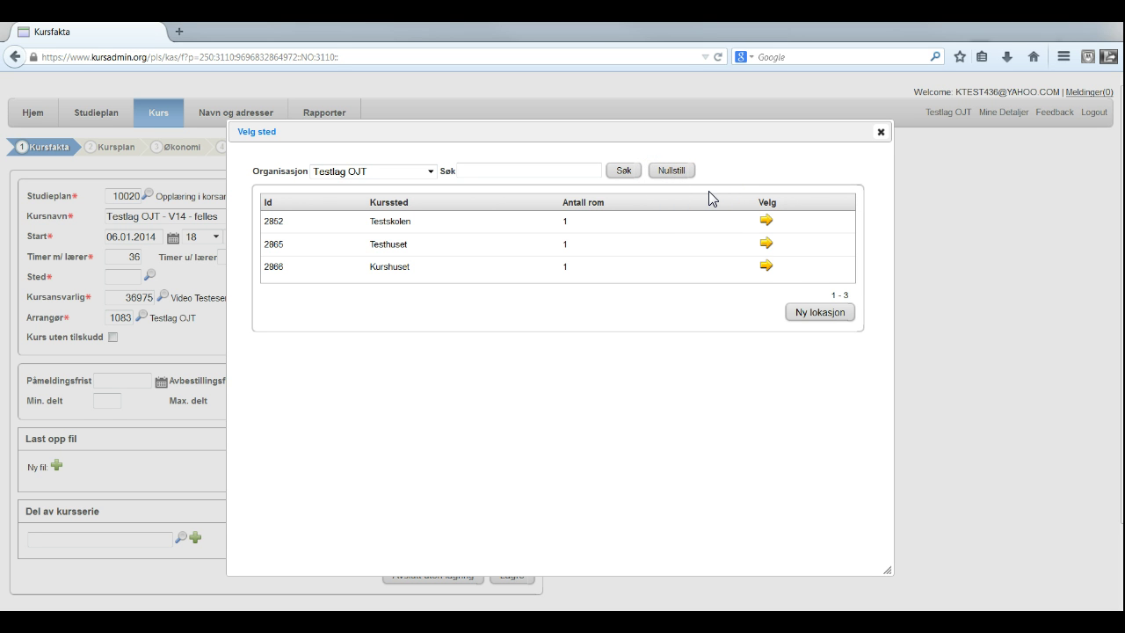
left_click(765, 265)
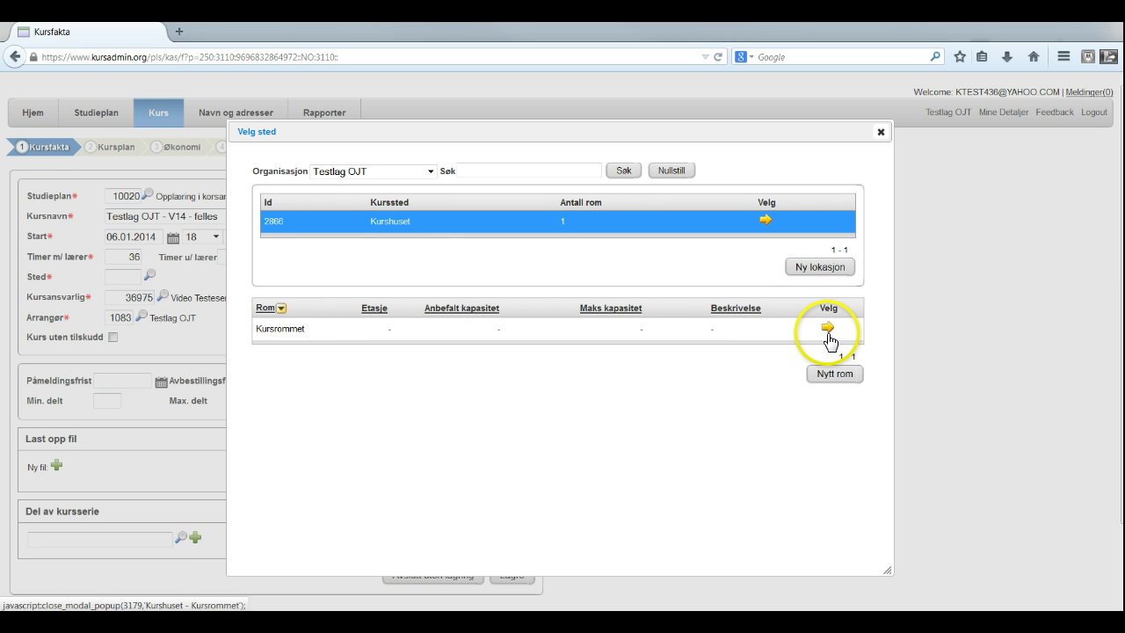
left_click(827, 335)
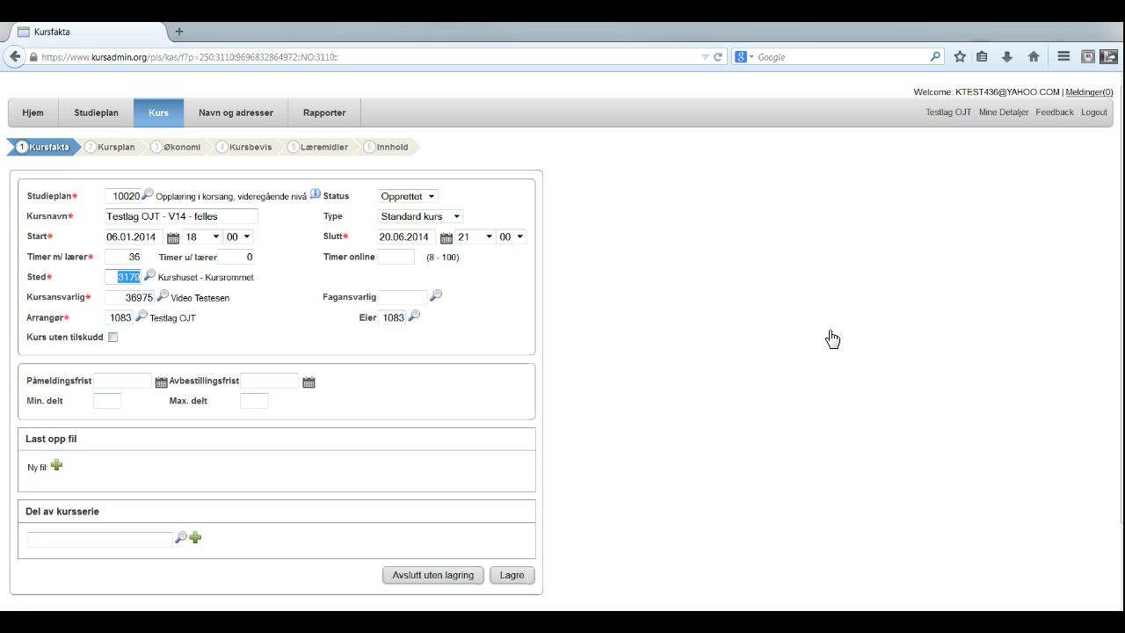
Step: Search for a person by full name and set that person as the course's subject supervisor (Fagansvarlig)
left_click(721, 359)
left_click(434, 297)
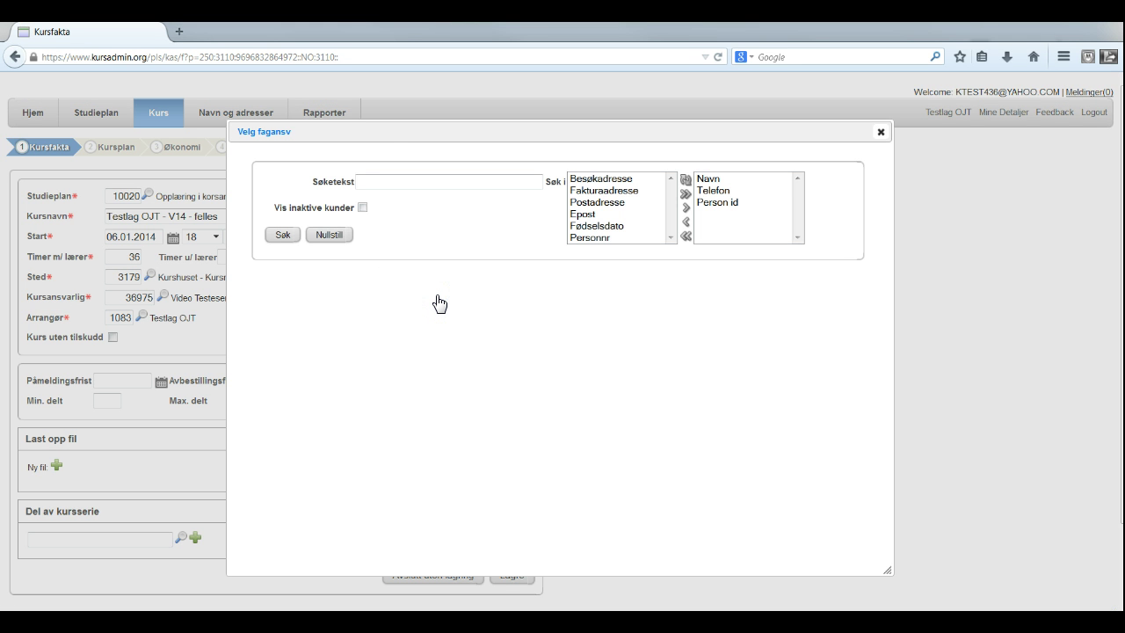
left_click(436, 296)
left_click(377, 182)
type("T")
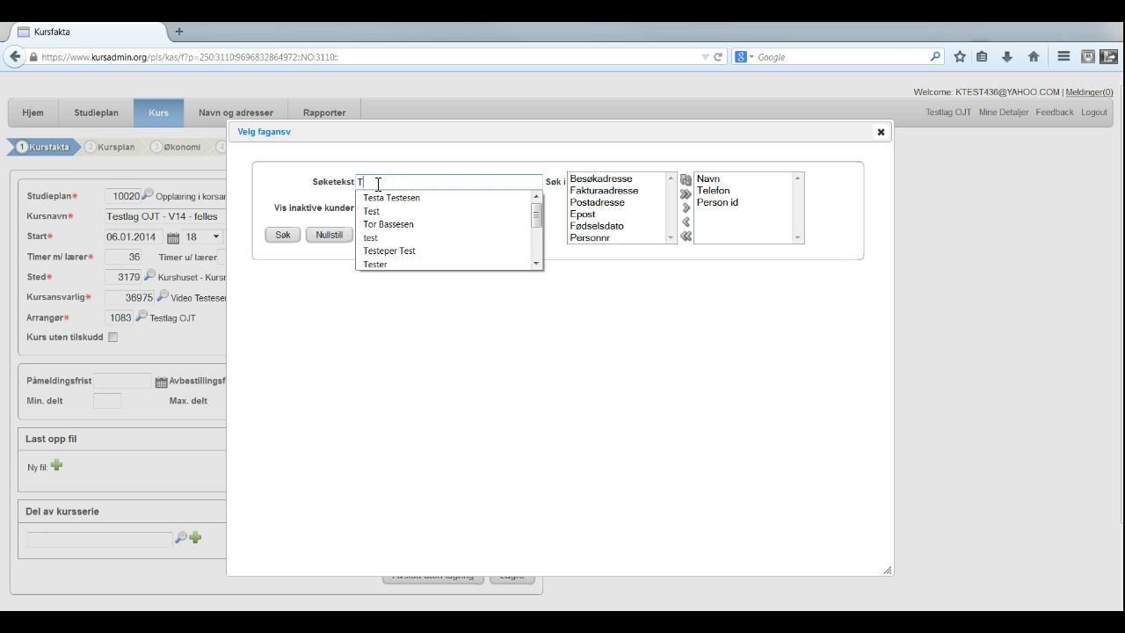
type("est")
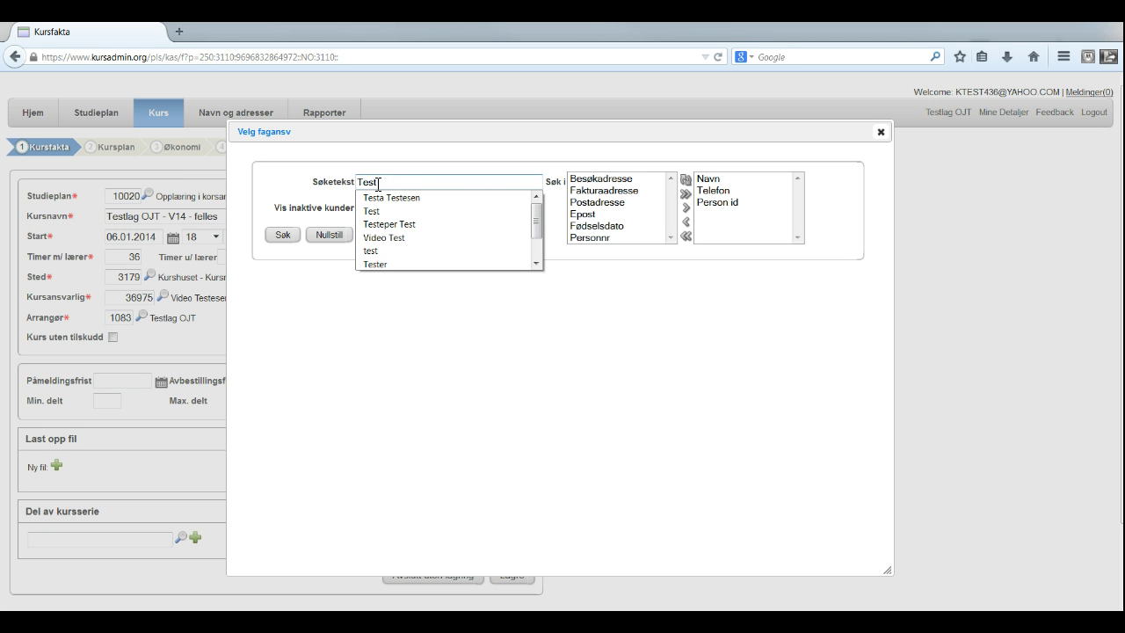
type("a testesen")
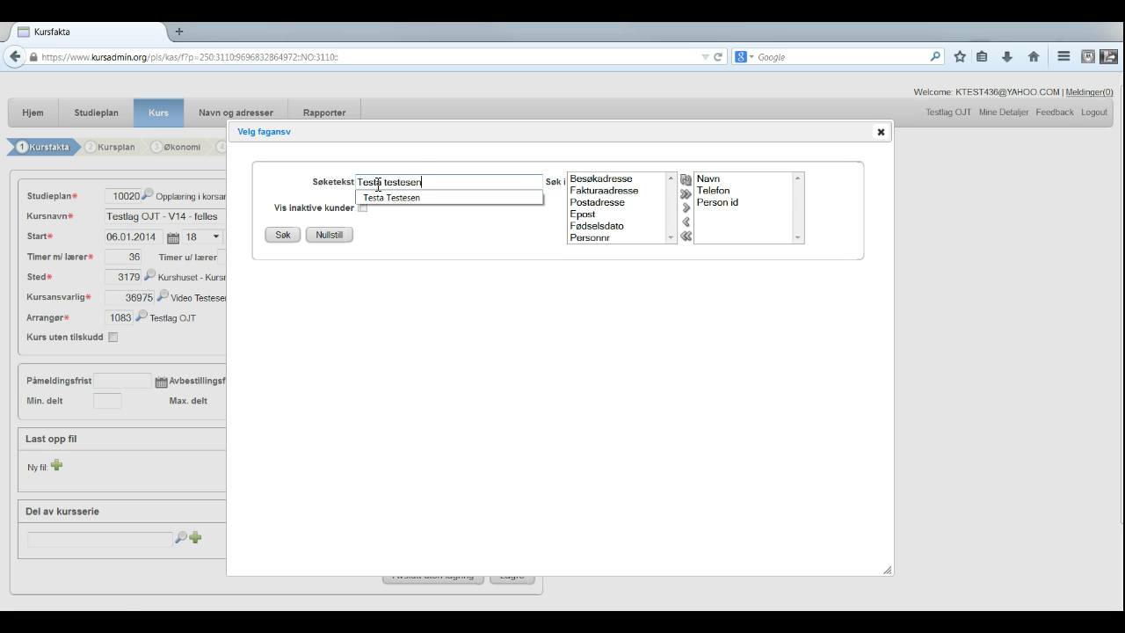
left_click(282, 236)
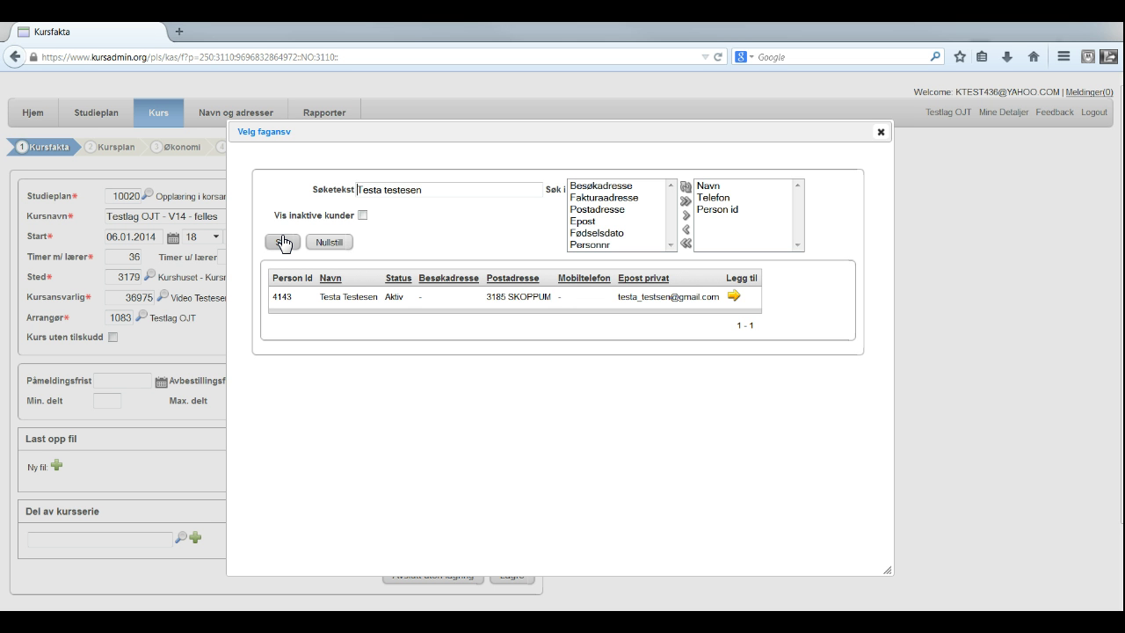
left_click(736, 298)
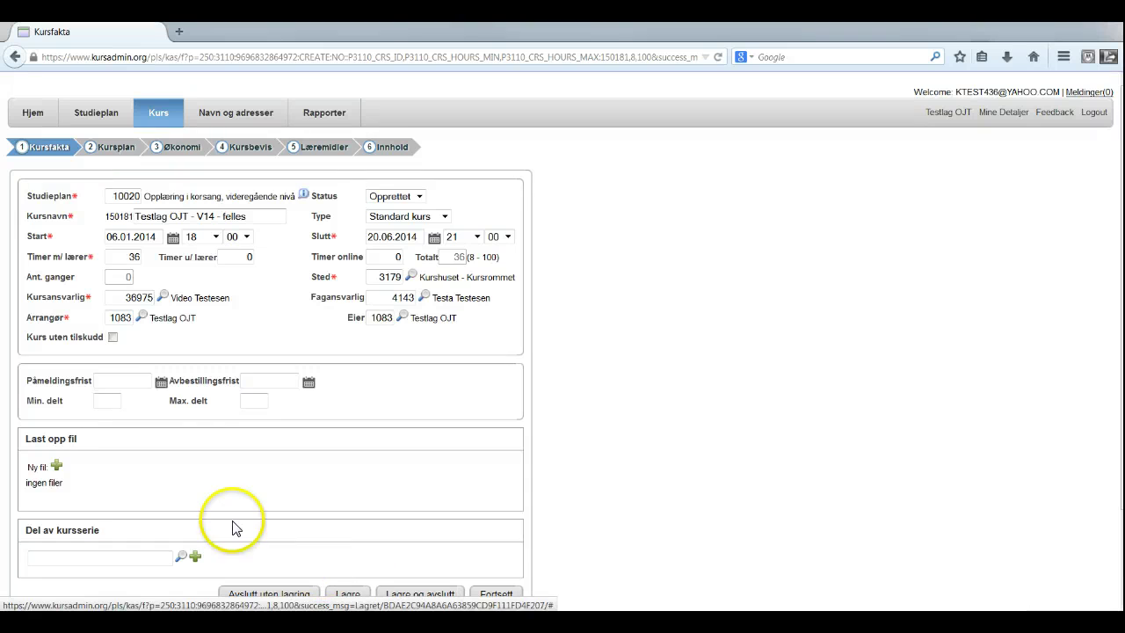
Step: Upload the desktop file "Repertoarliste våren 2014 Testlaget" to the course and save it without a description
left_click(57, 467)
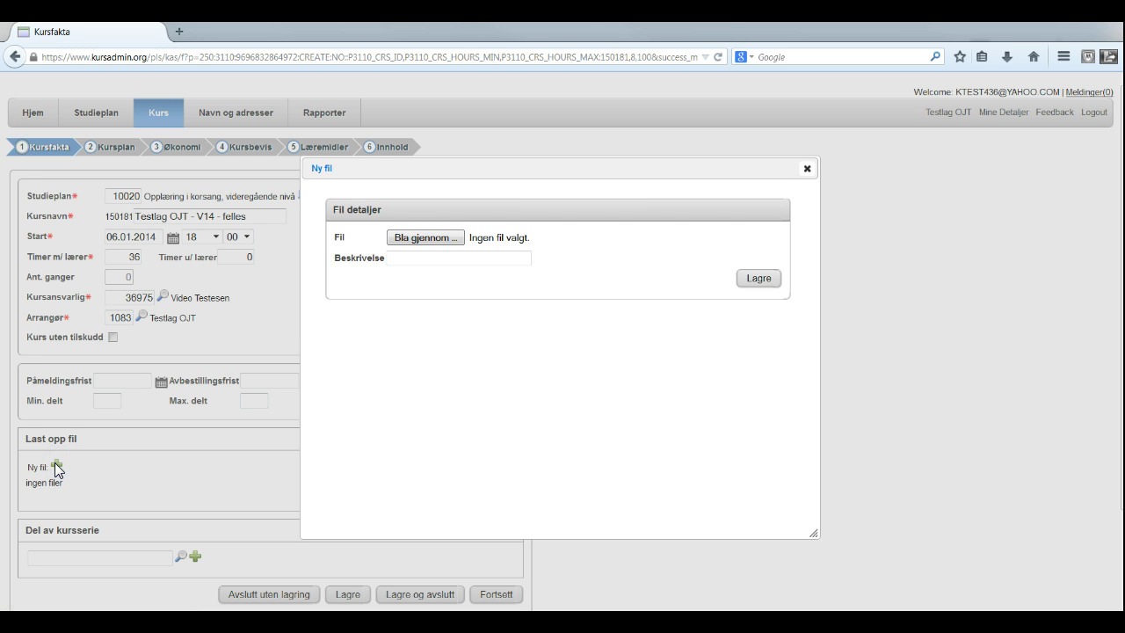
left_click(419, 244)
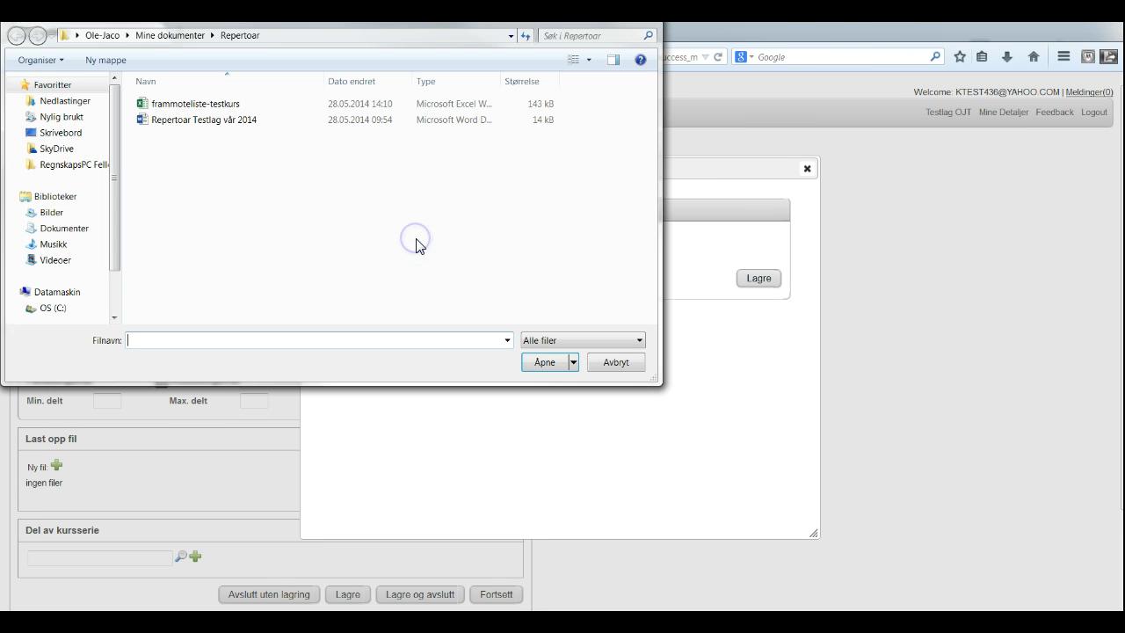
left_click(37, 134)
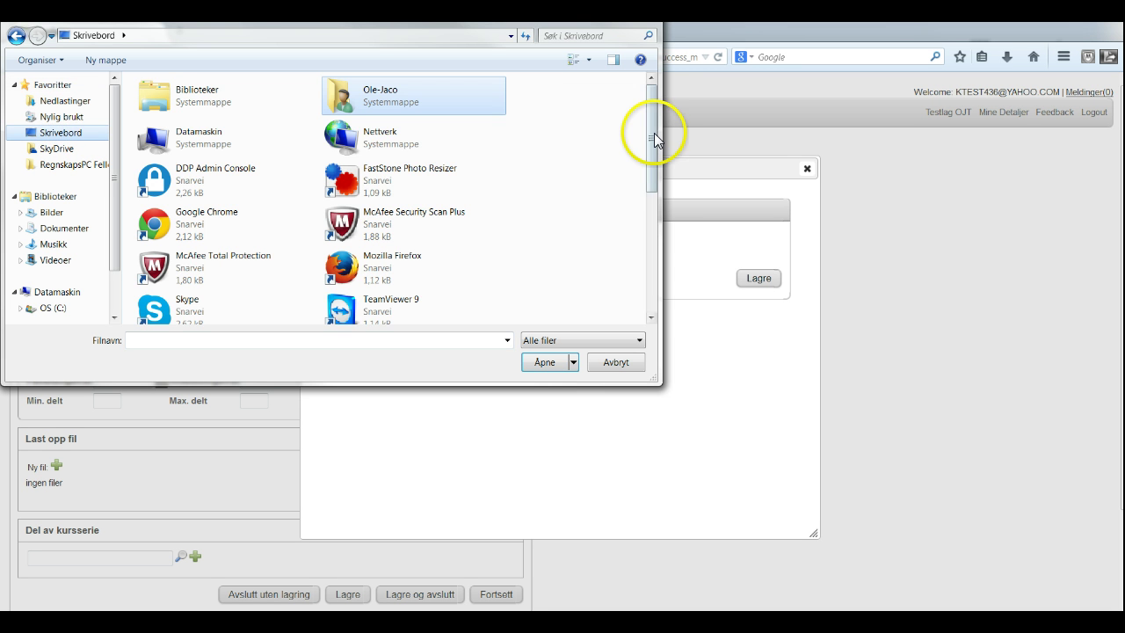
left_click_drag(655, 134, 651, 299)
left_click(338, 216)
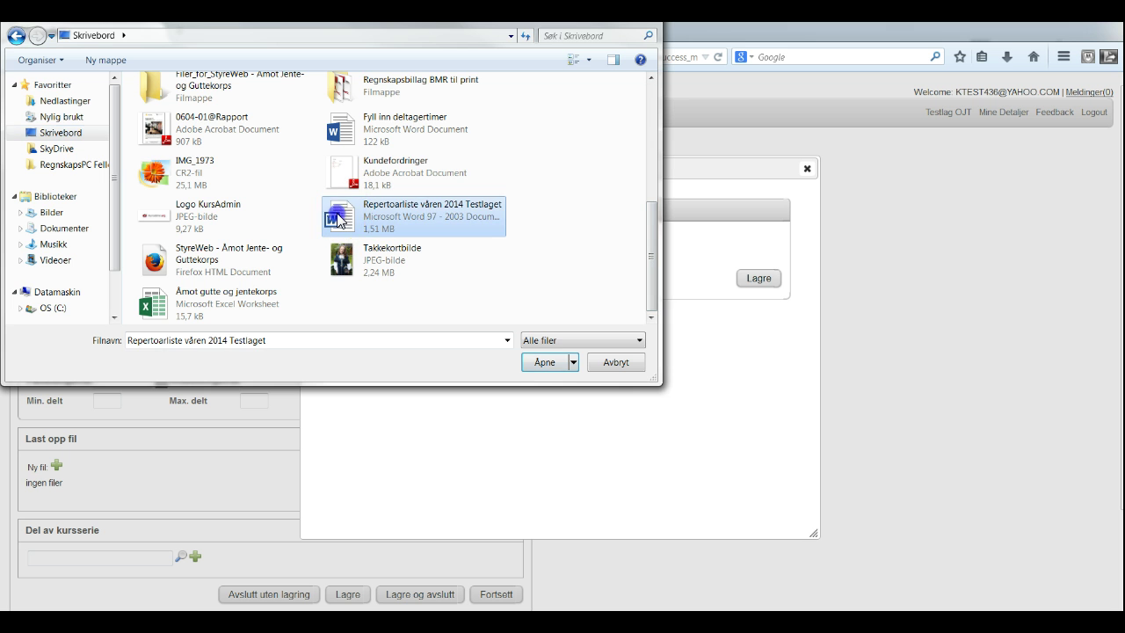
left_click(546, 365)
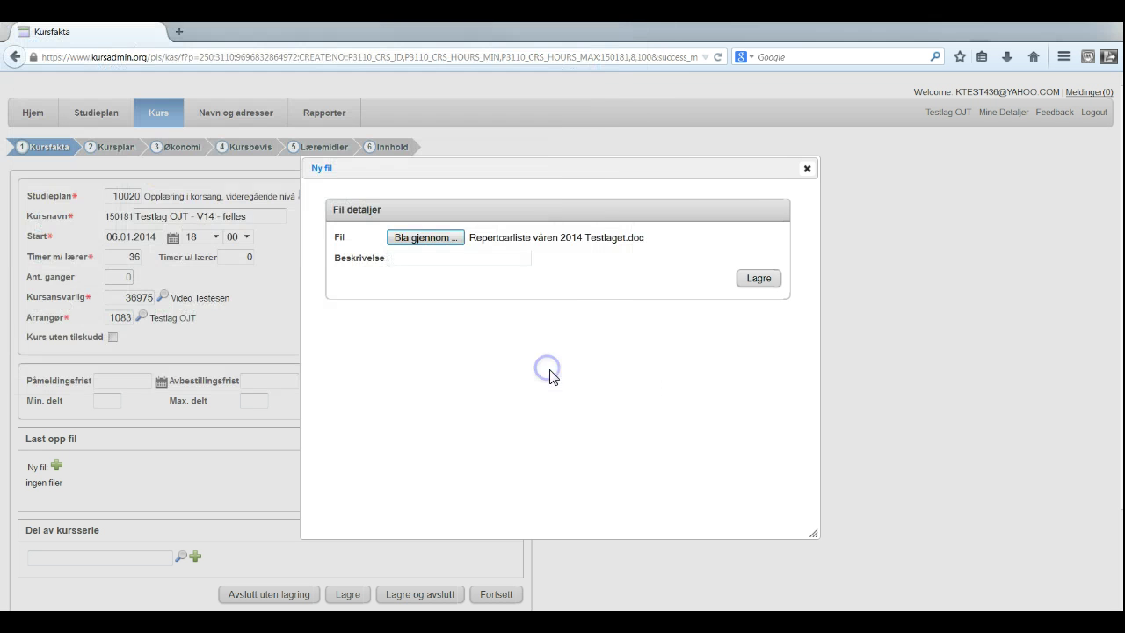
left_click(758, 279)
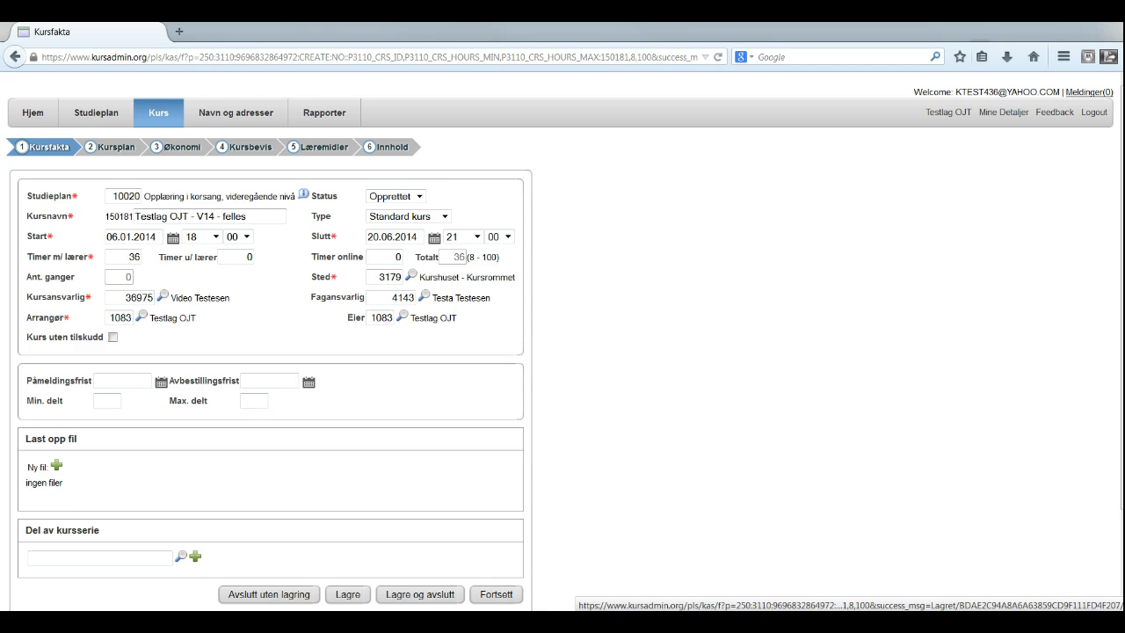
left_click(625, 473)
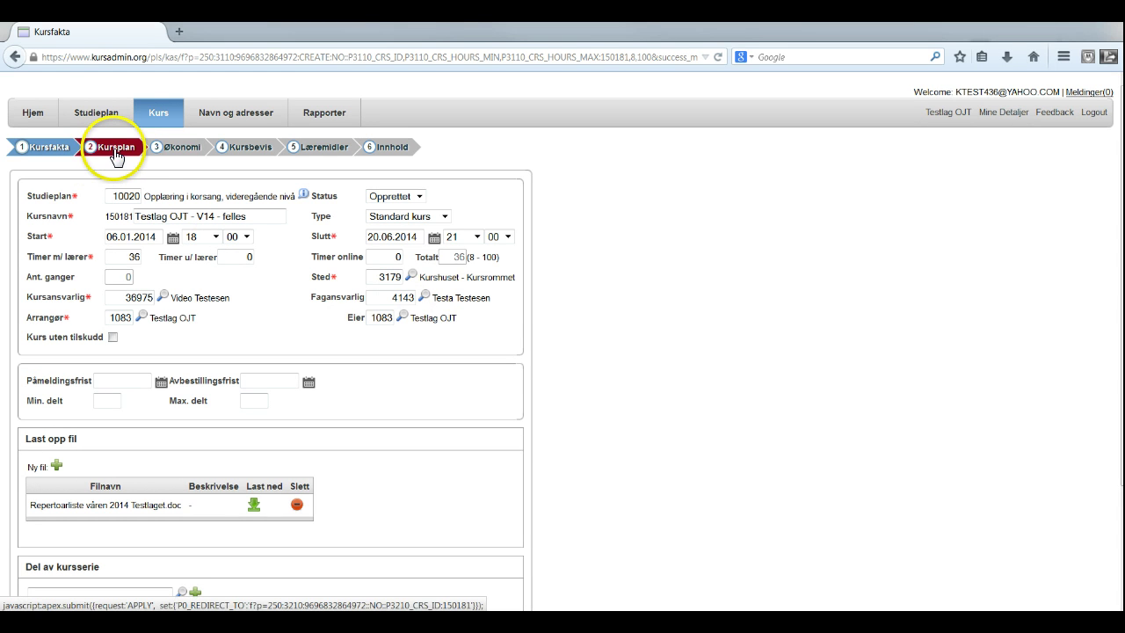
Step: Continue to the Kursplan stage and generate a course plan with 2 hours on Mondays (Mandag)
scroll(624, 431, "down", 3)
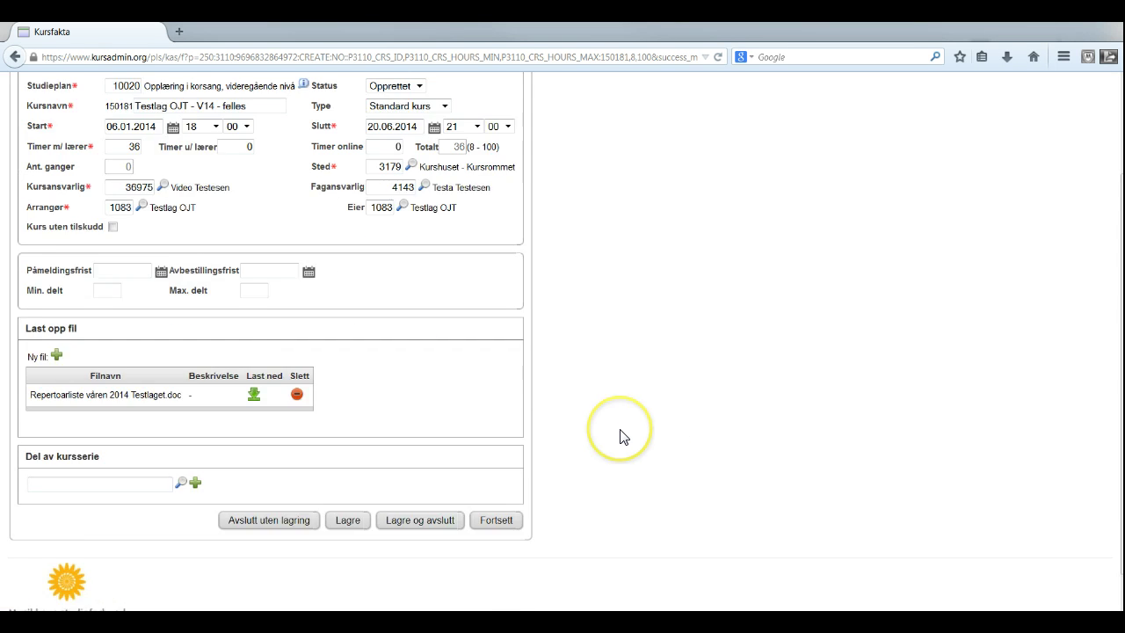
left_click(501, 490)
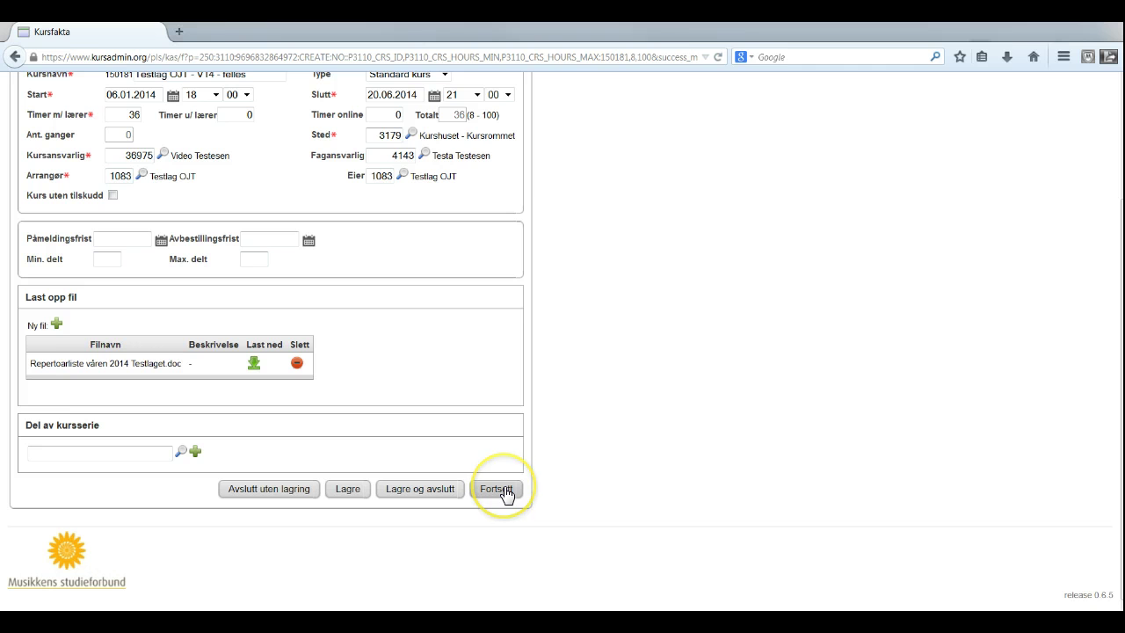
left_click(439, 489)
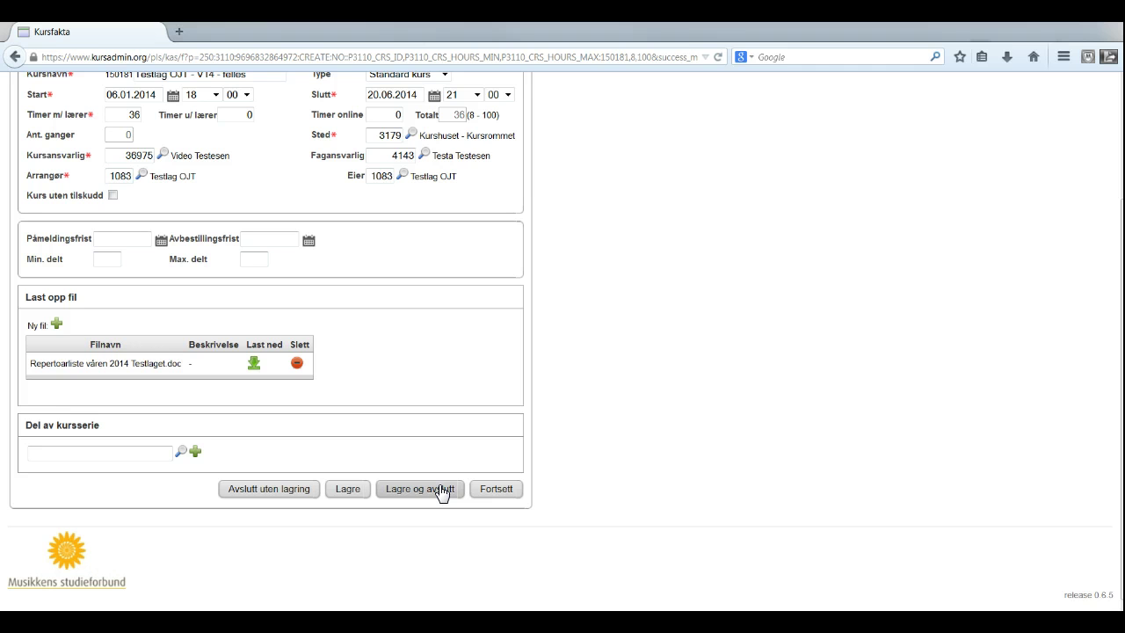
left_click(497, 497)
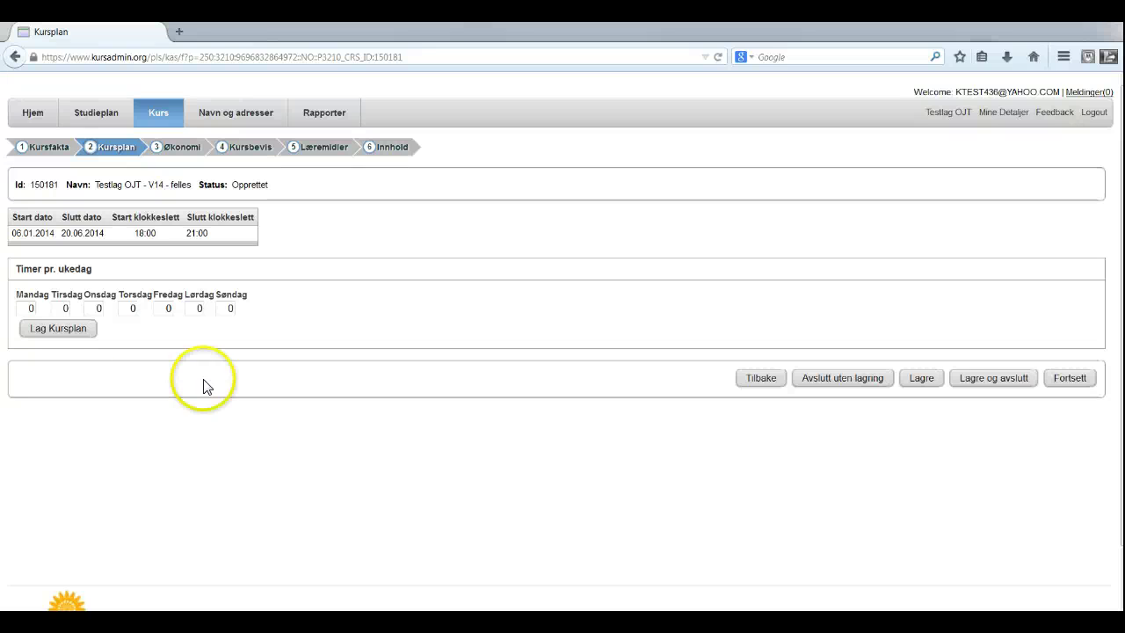
left_click(38, 307)
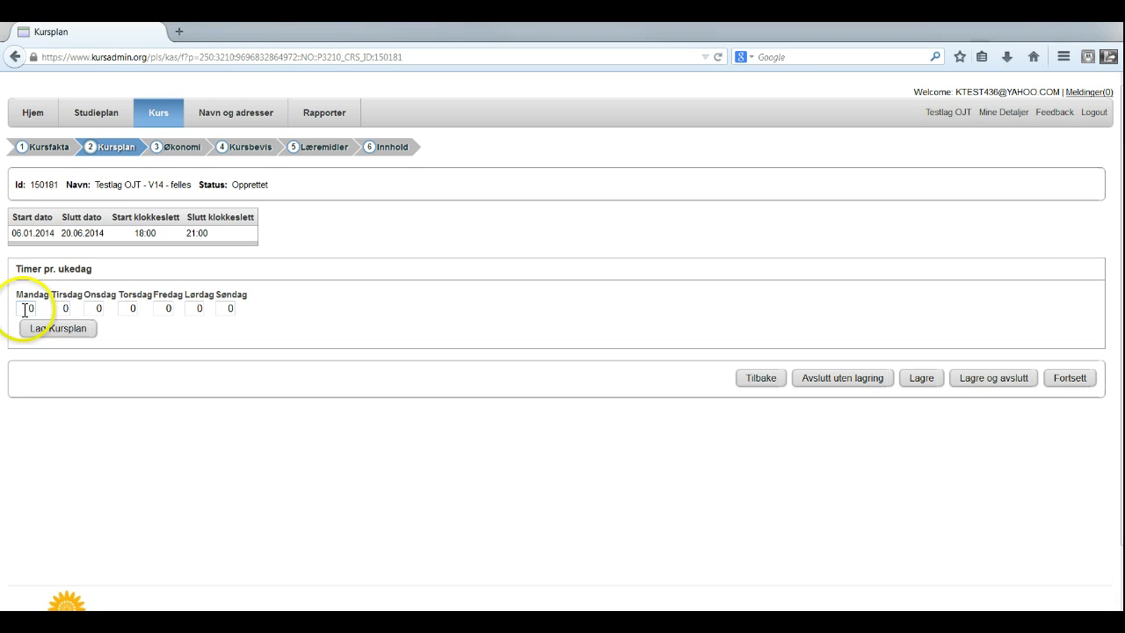
left_click_drag(26, 310, 49, 307)
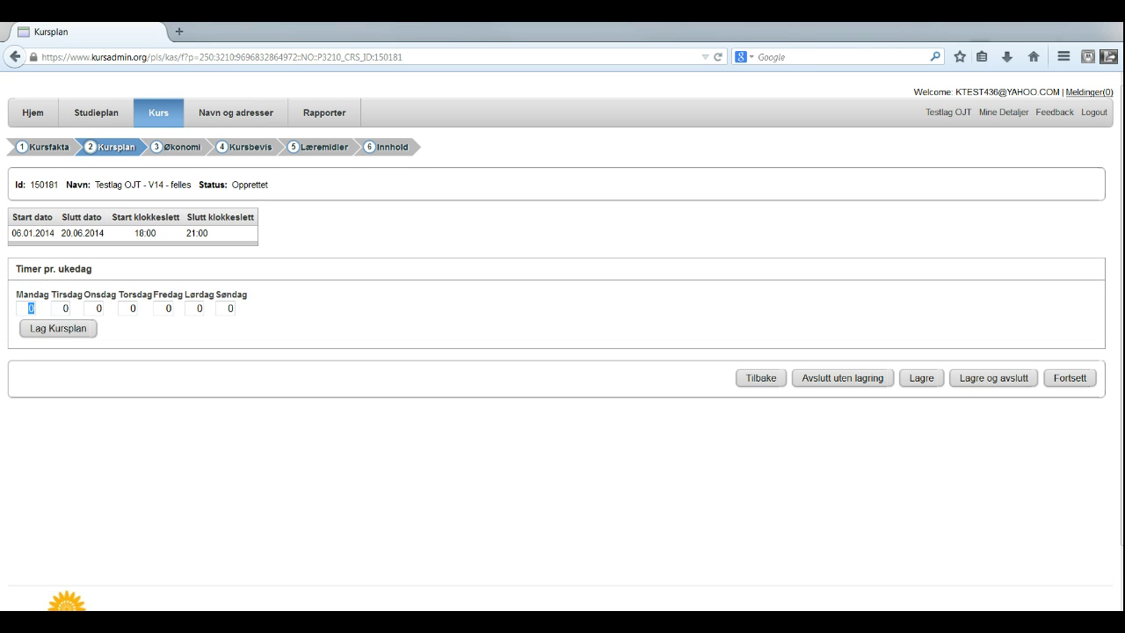
type("2")
left_click(53, 331)
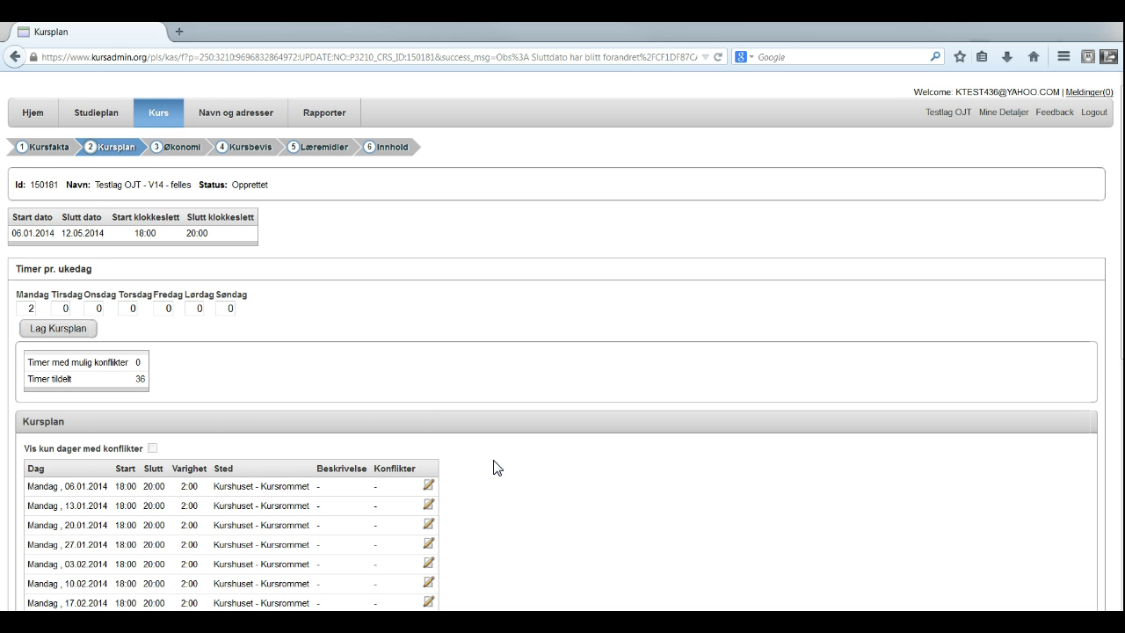
Step: Fill in a new day for the course plan: 16.05.2014 at 10:00 in Kurshuset, Kursrommet, lasting 6 hours
scroll(496, 467, "down", 3)
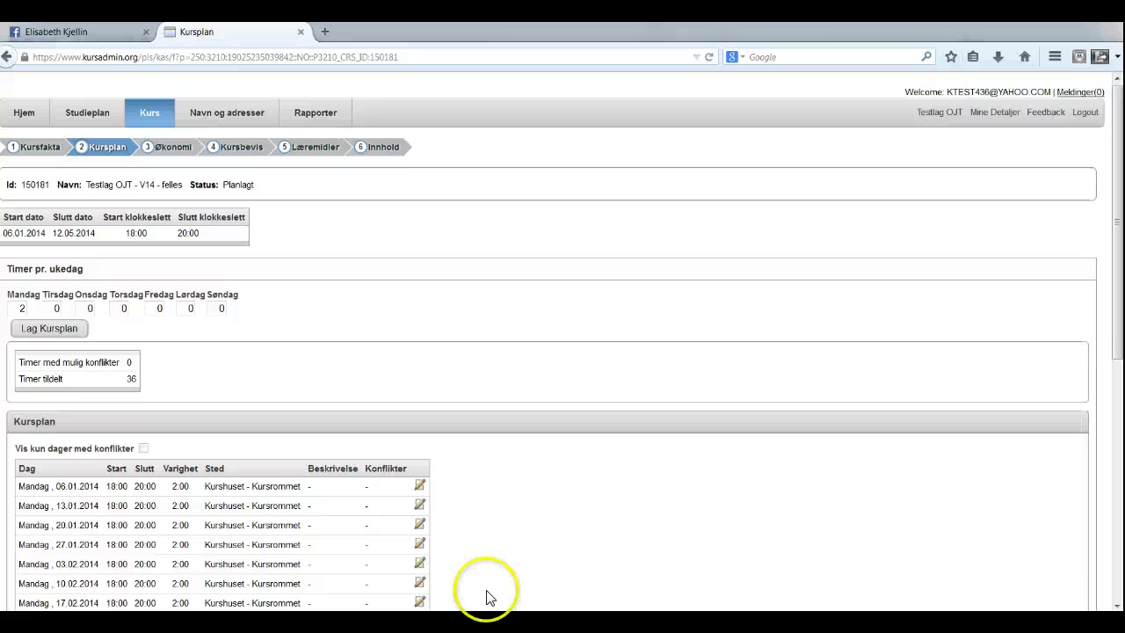
scroll(472, 557, "down", 5)
scroll(484, 554, "down", 1)
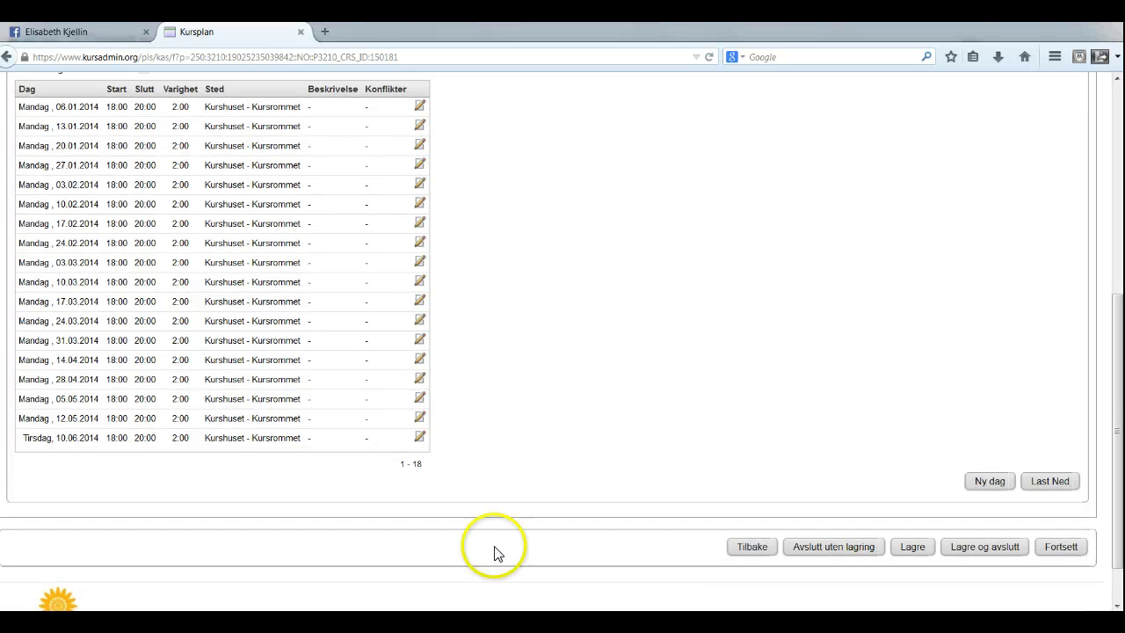
left_click(993, 482)
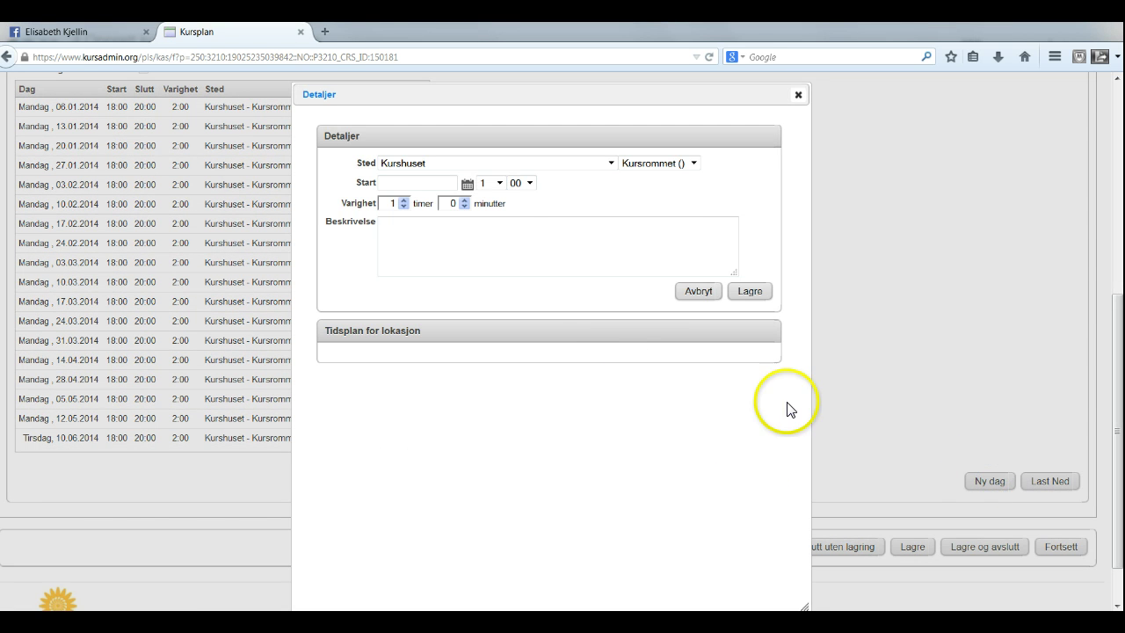
left_click(466, 183)
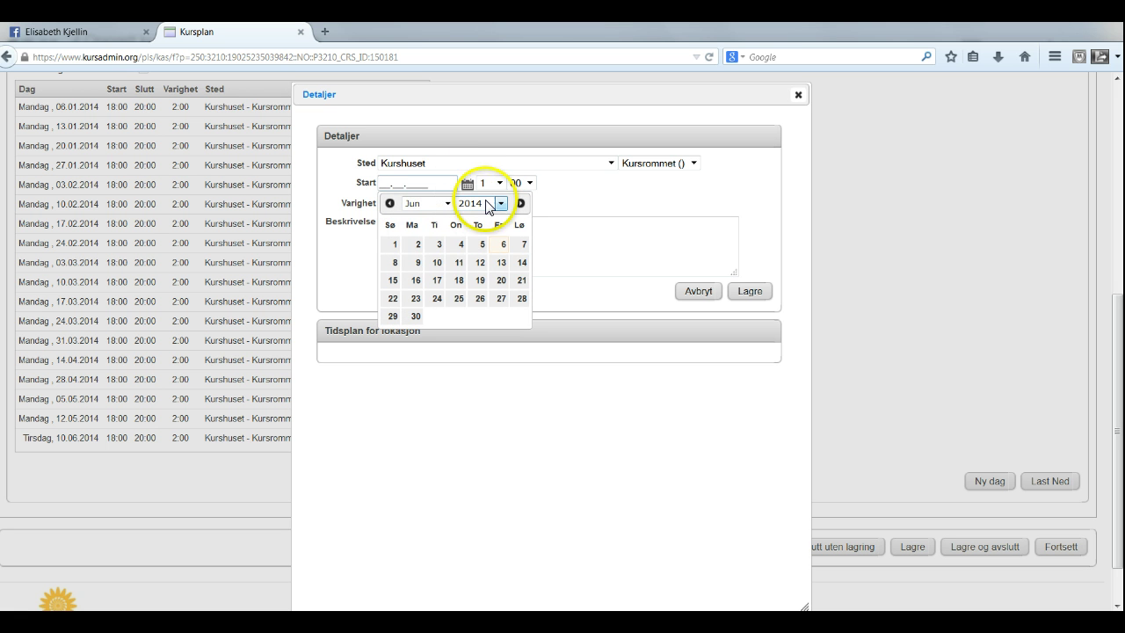
left_click(389, 203)
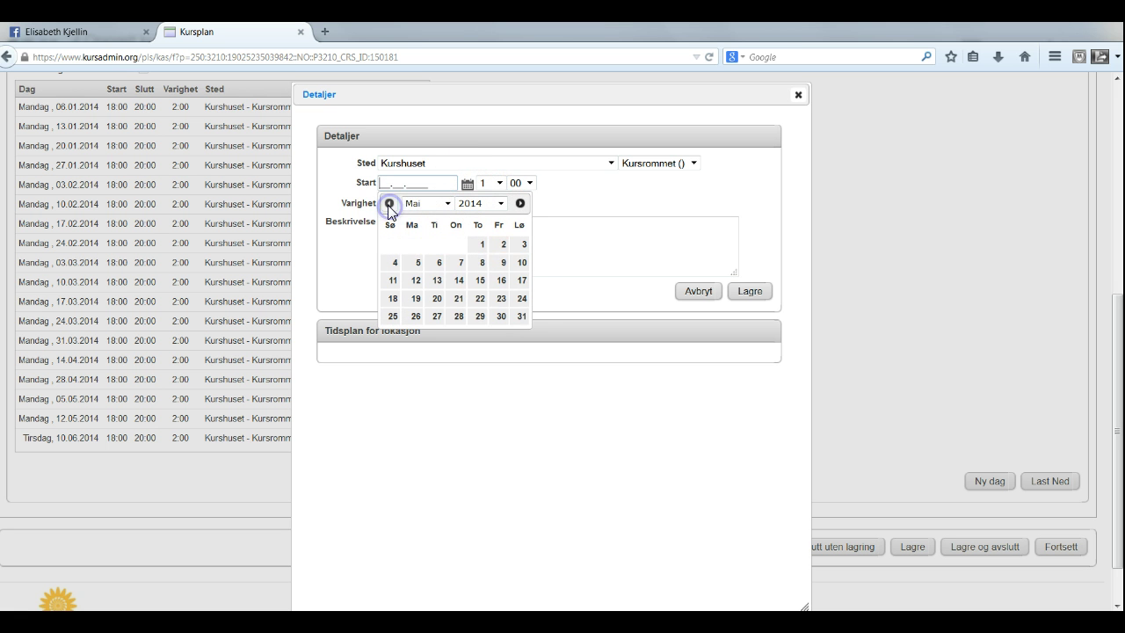
left_click(501, 280)
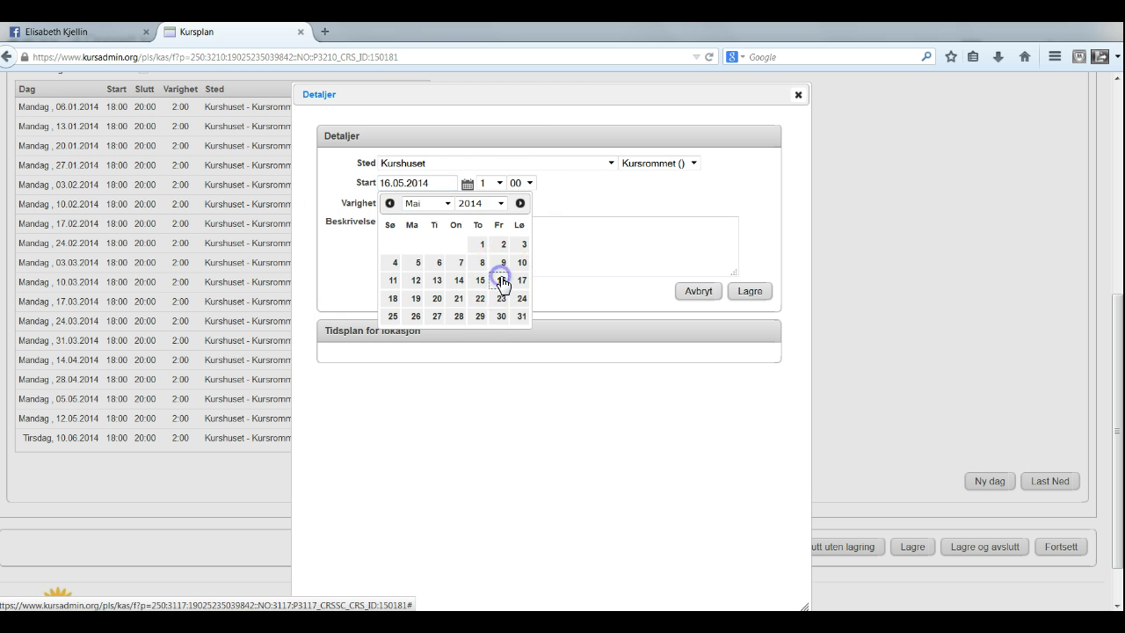
left_click(500, 183)
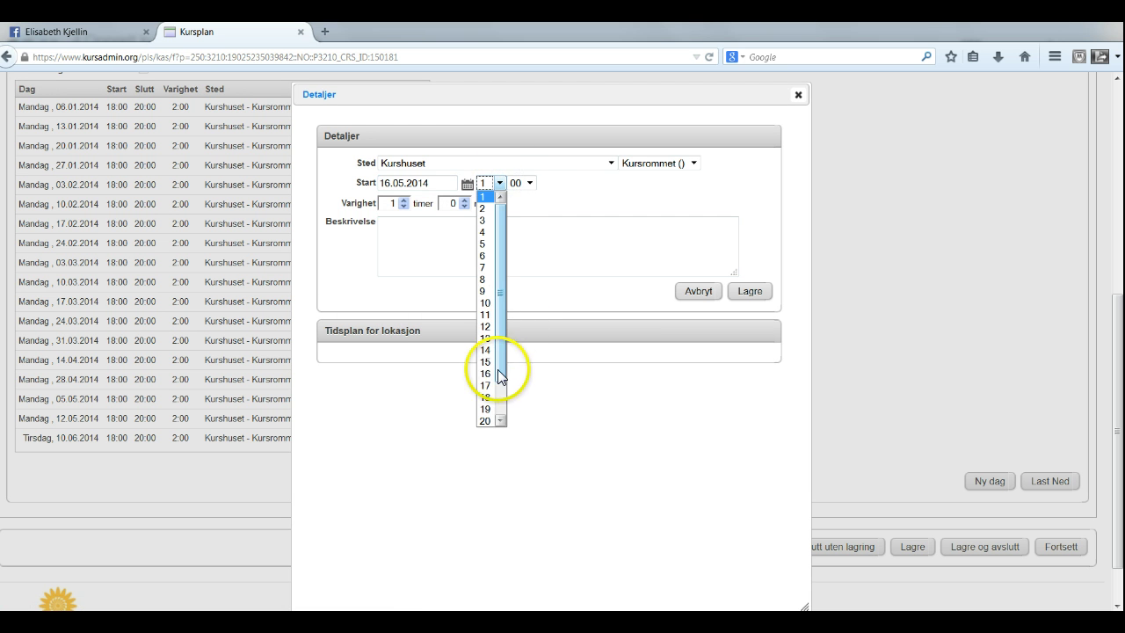
left_click(484, 302)
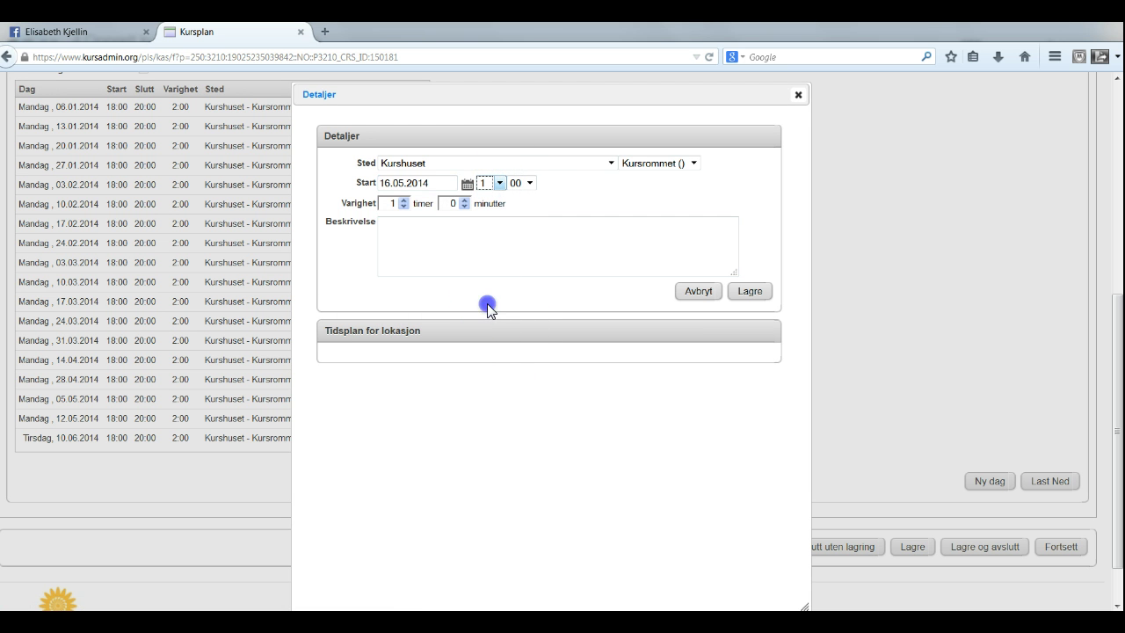
double_click(392, 206)
type("6")
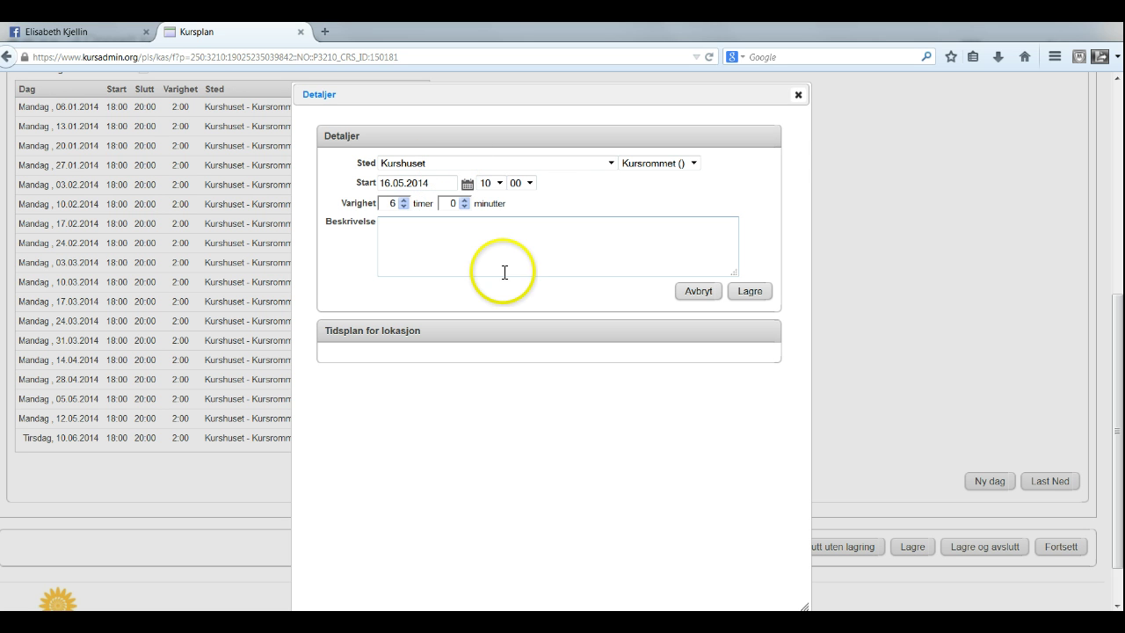
left_click(477, 244)
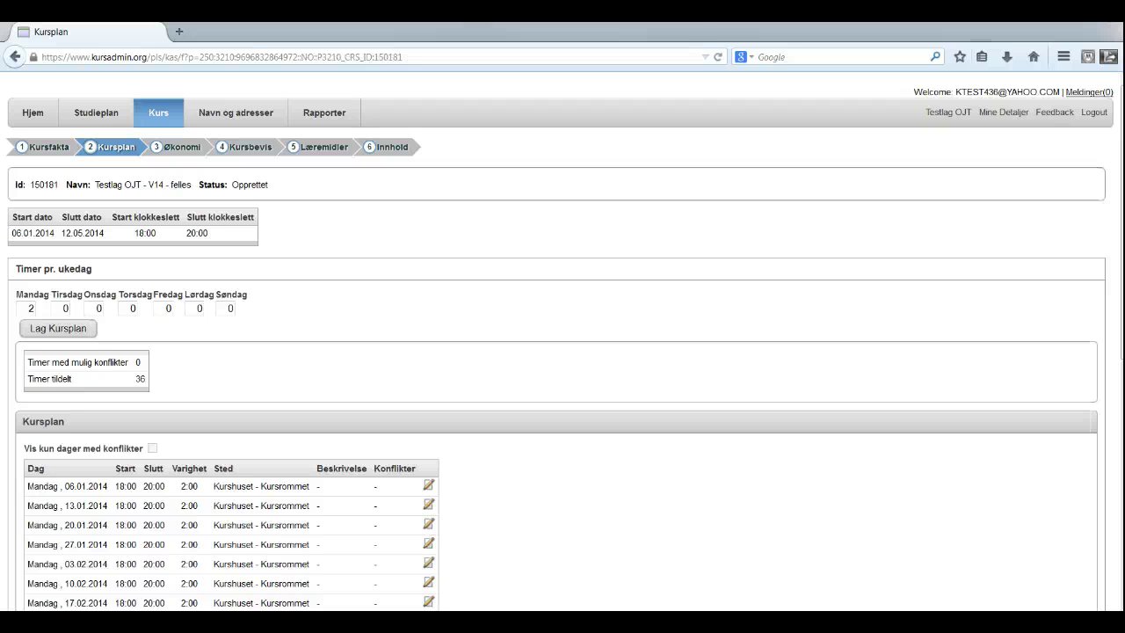
Step: Go through the Økonomi, Kursbevis, Læremidler and Innhold stages, and save and close the course registration
left_click(172, 157)
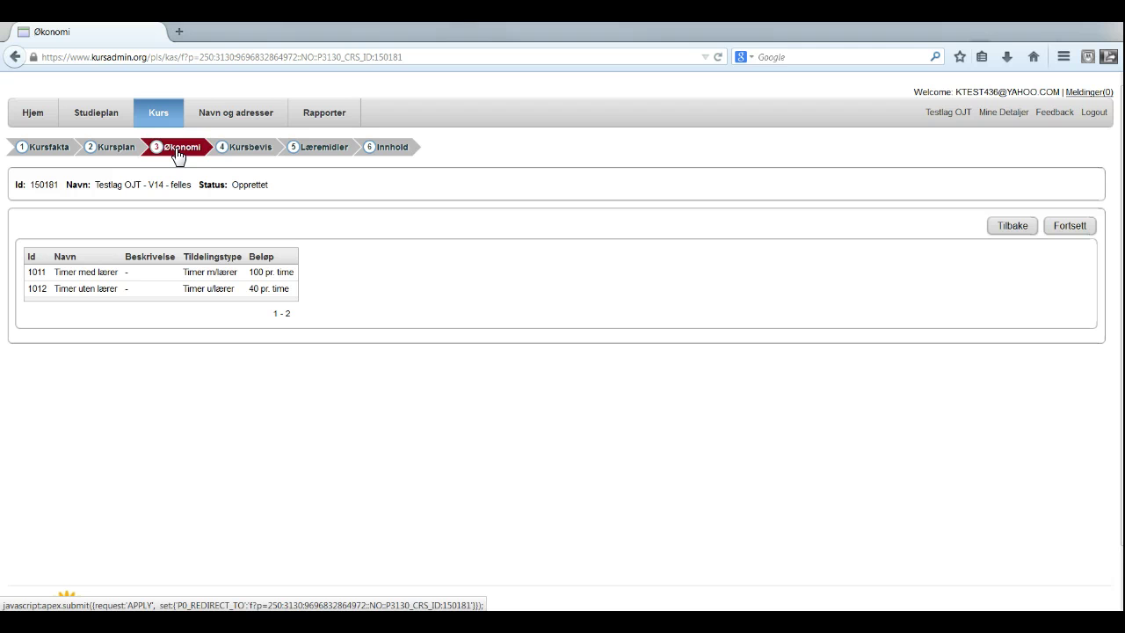
left_click(236, 151)
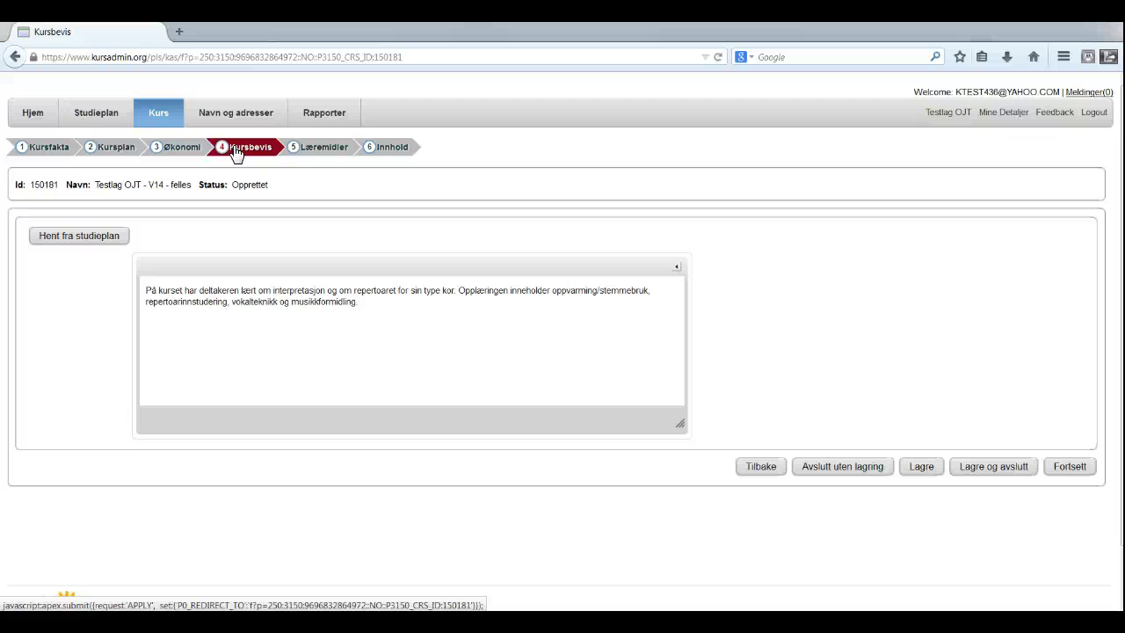
left_click(310, 150)
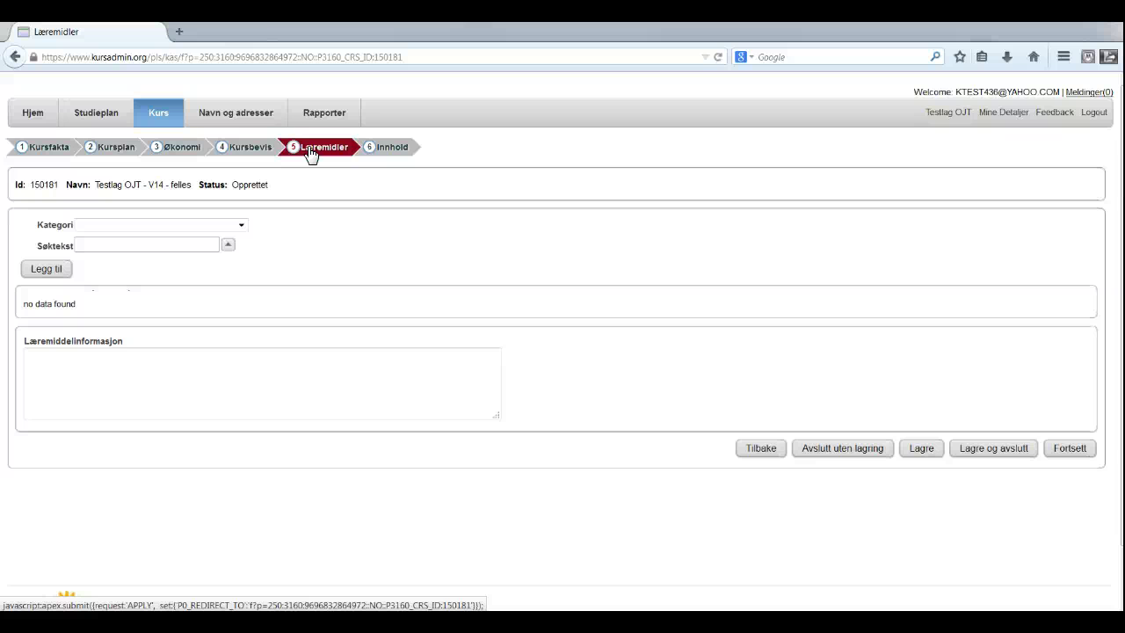
left_click(386, 147)
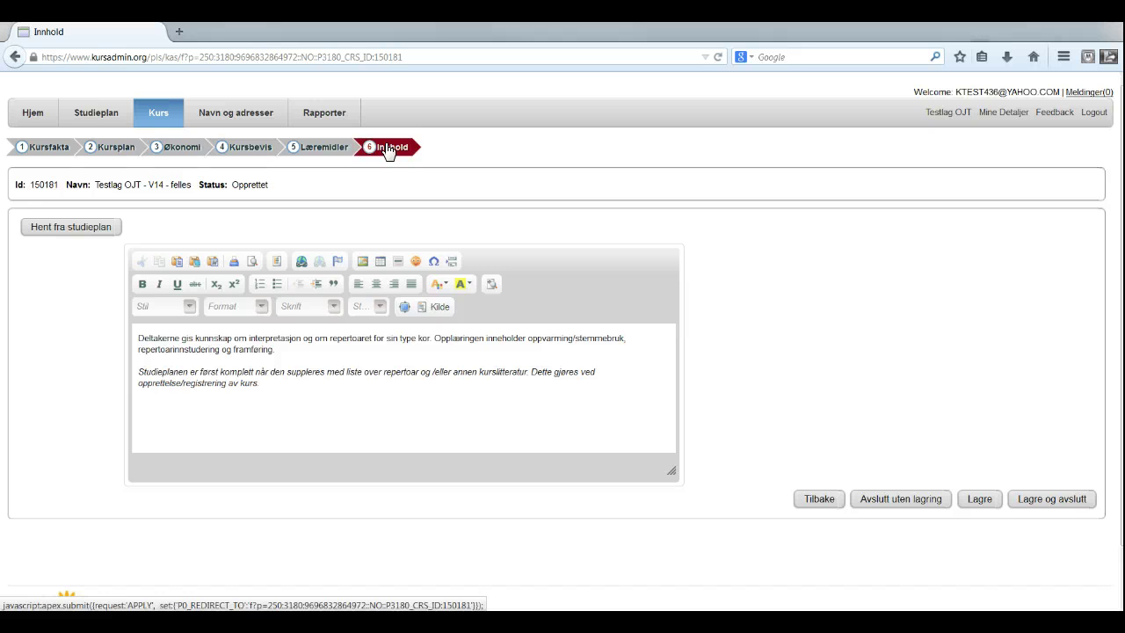
left_click(1025, 501)
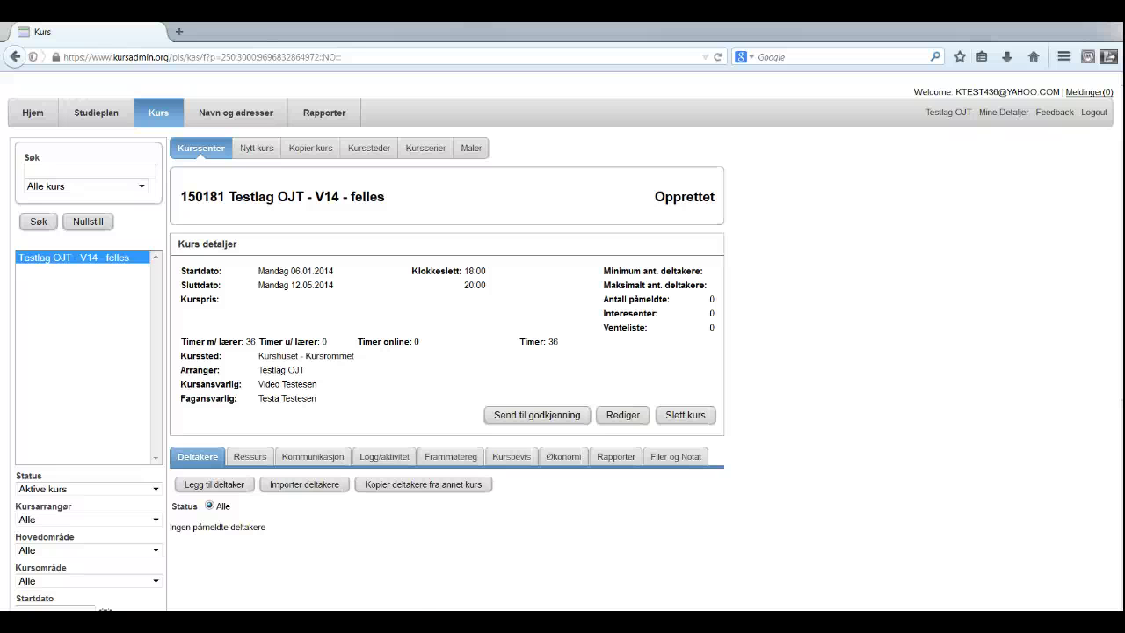
Step: Send the course Testlag OJT - V14 - felles for approval, and read the status messages received about it
left_click(532, 419)
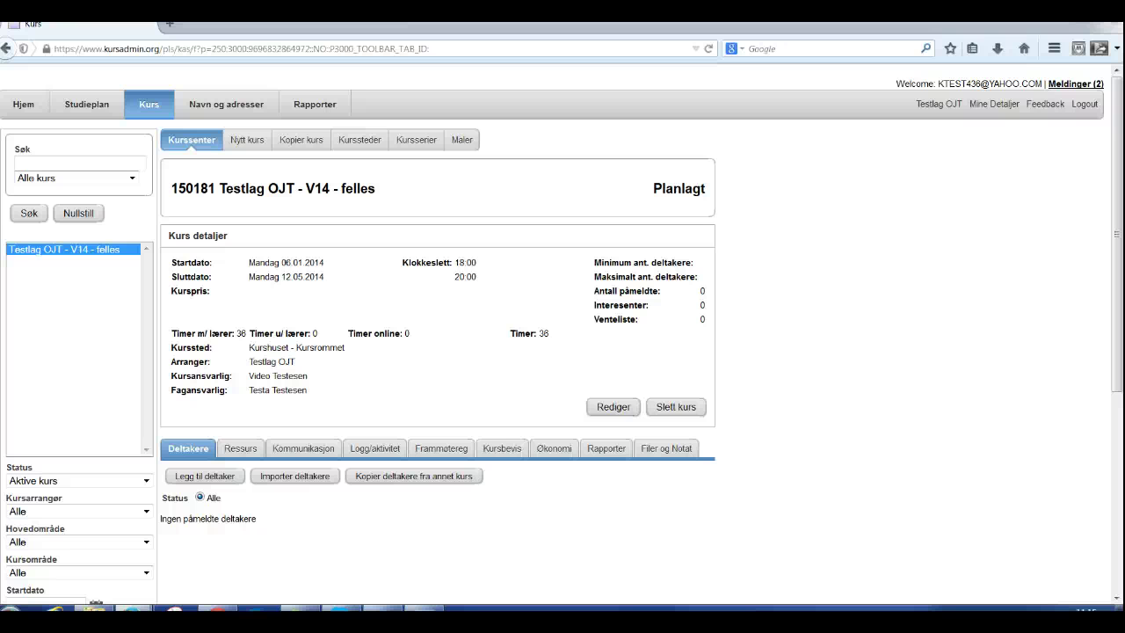
left_click(1078, 86)
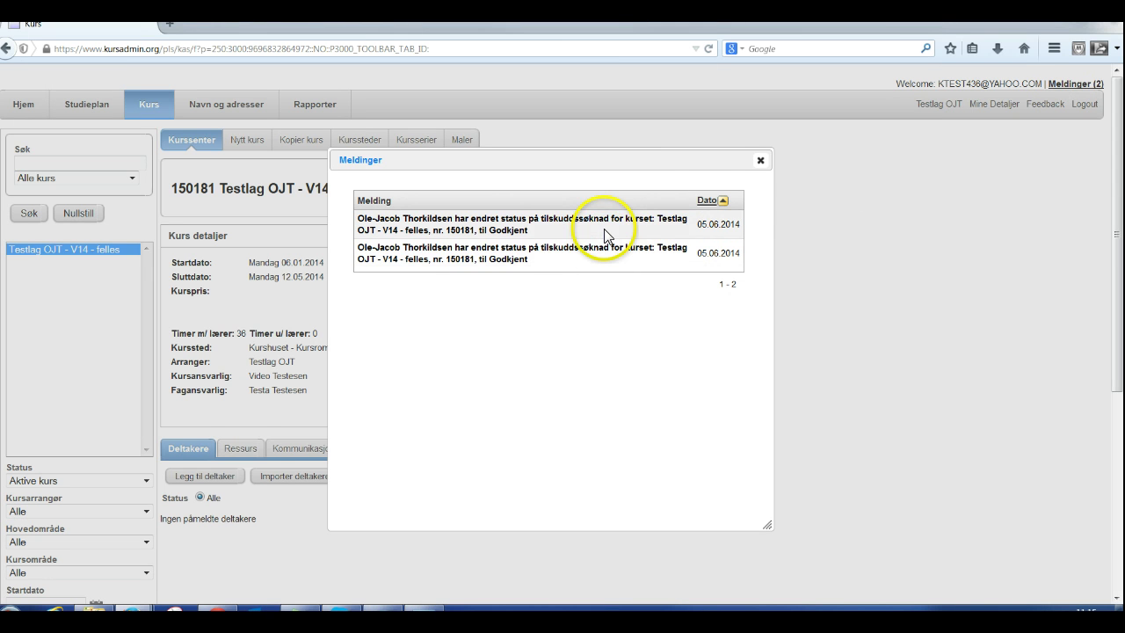
left_click(761, 160)
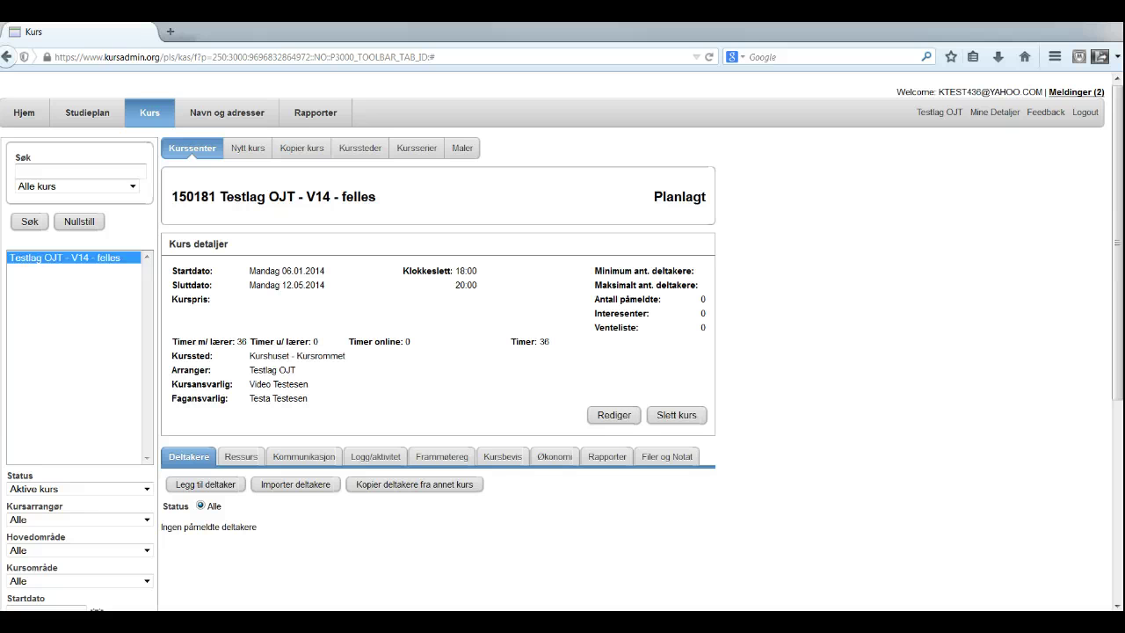
Step: Search the customer register for Donald Duck and add this existing person to the course as a participant
left_click(204, 485)
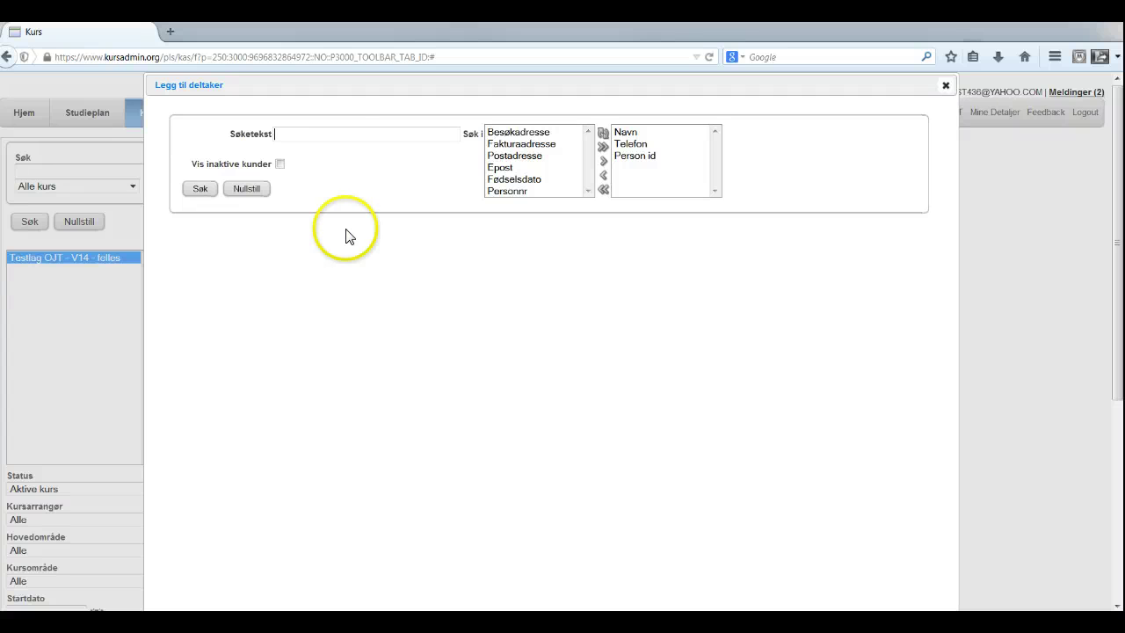
left_click(309, 136)
type("Donald Duck")
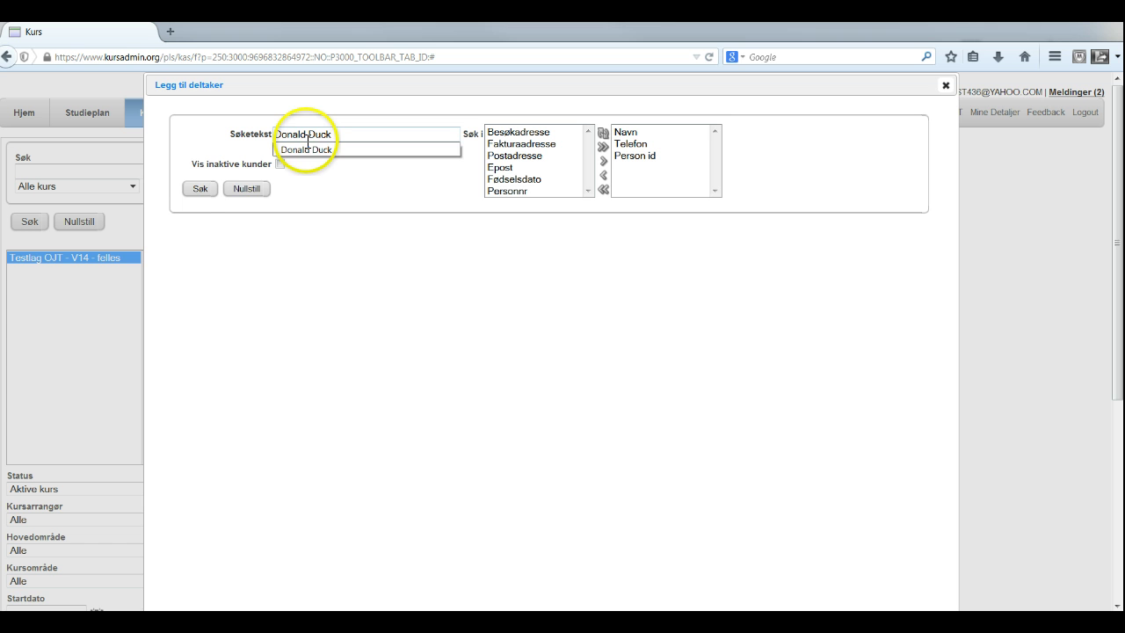
left_click(198, 190)
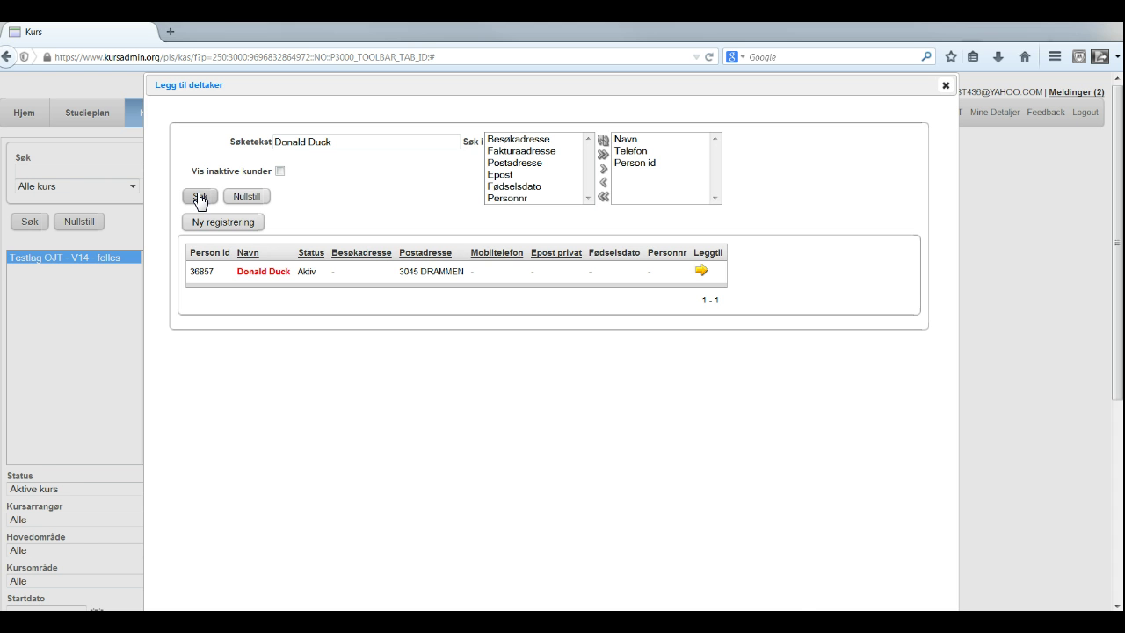
left_click(703, 273)
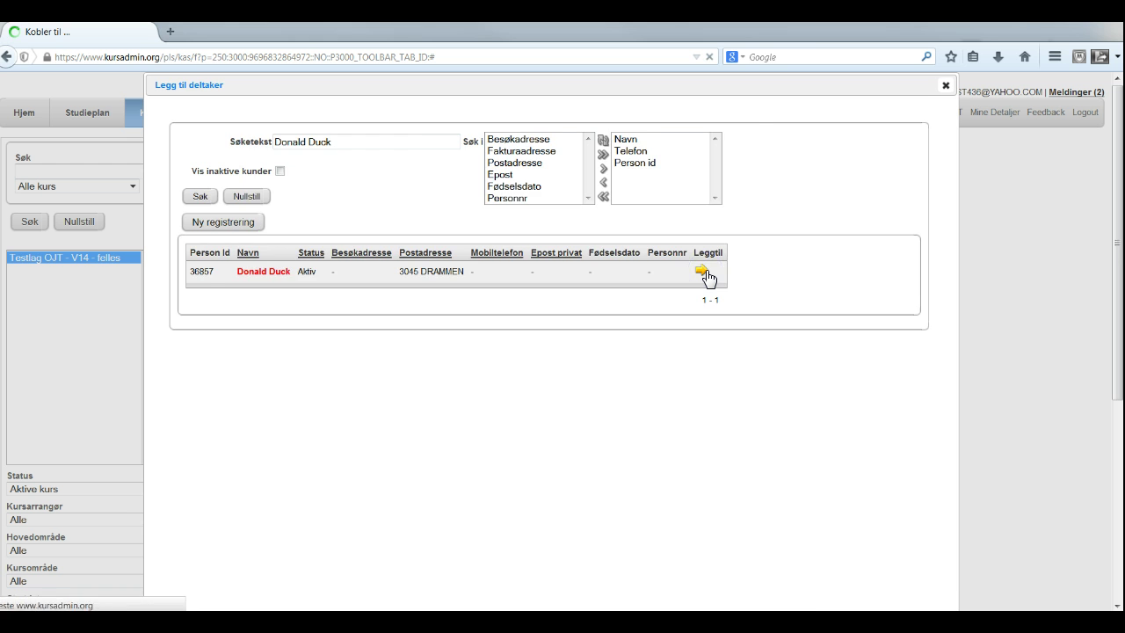
left_click(715, 277)
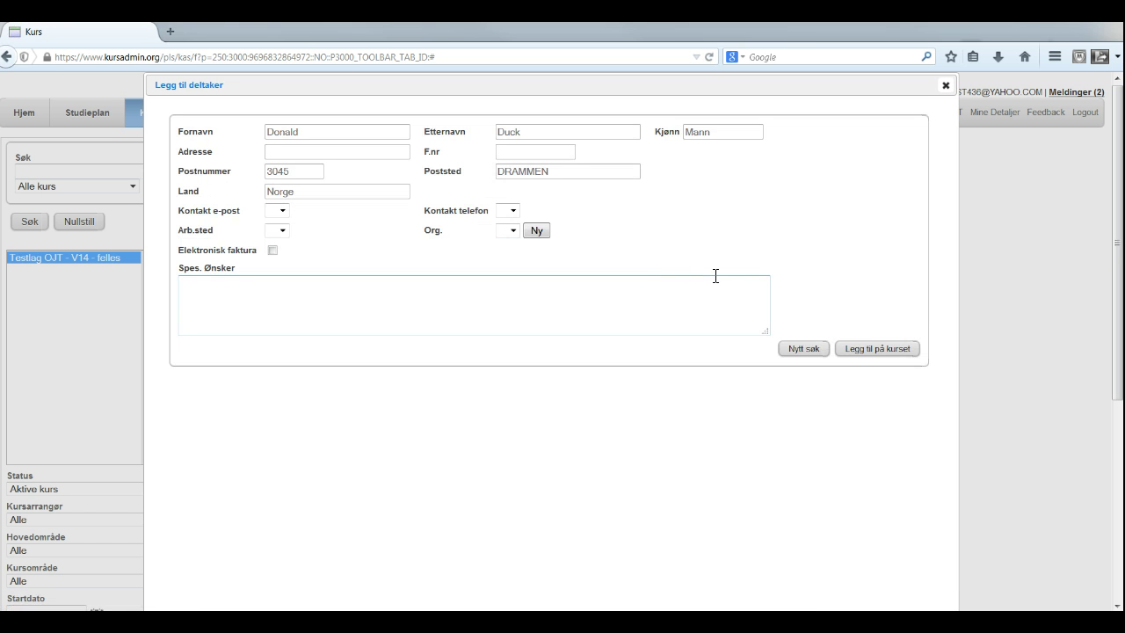
left_click(837, 332)
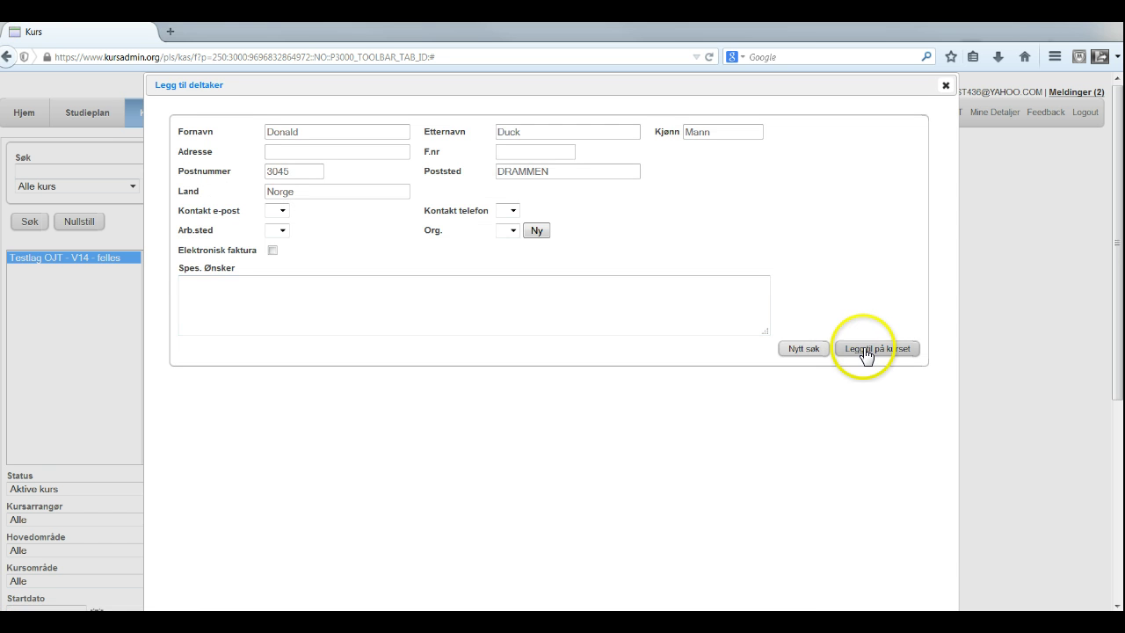
left_click(868, 351)
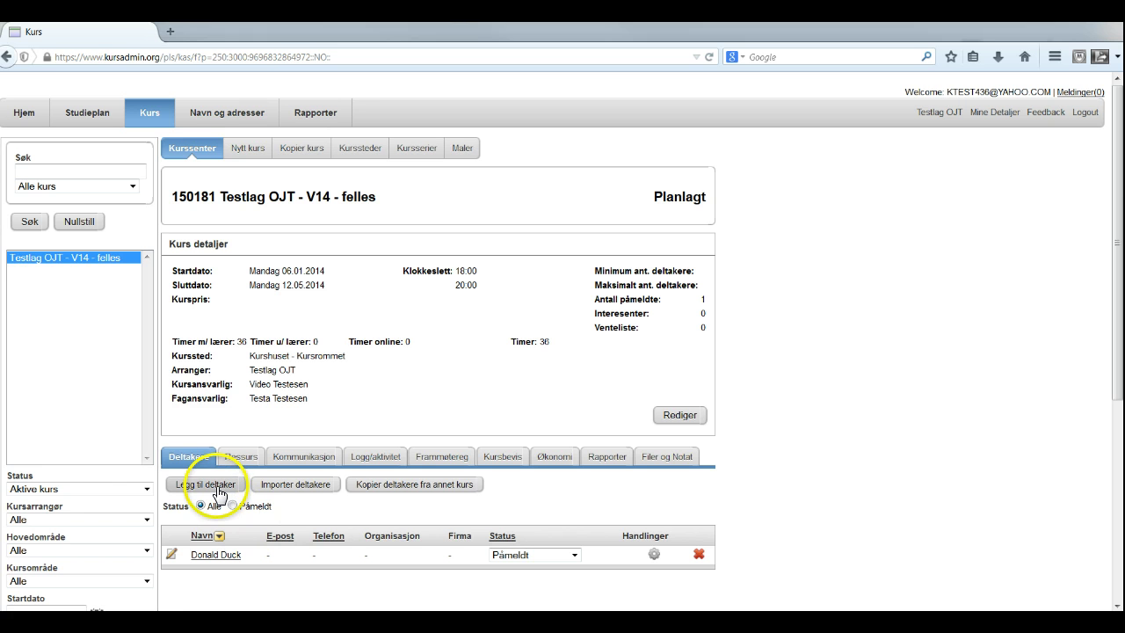
Step: Search for a second existing participant by full name and add the first matching person to the course
left_click(216, 486)
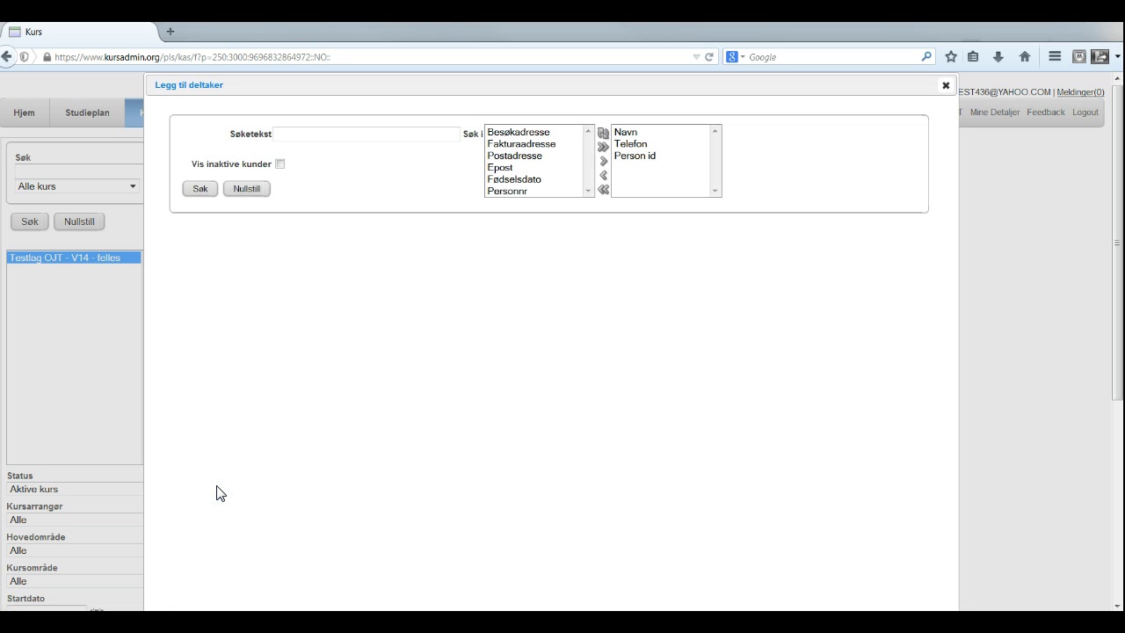
type("Test Testesen")
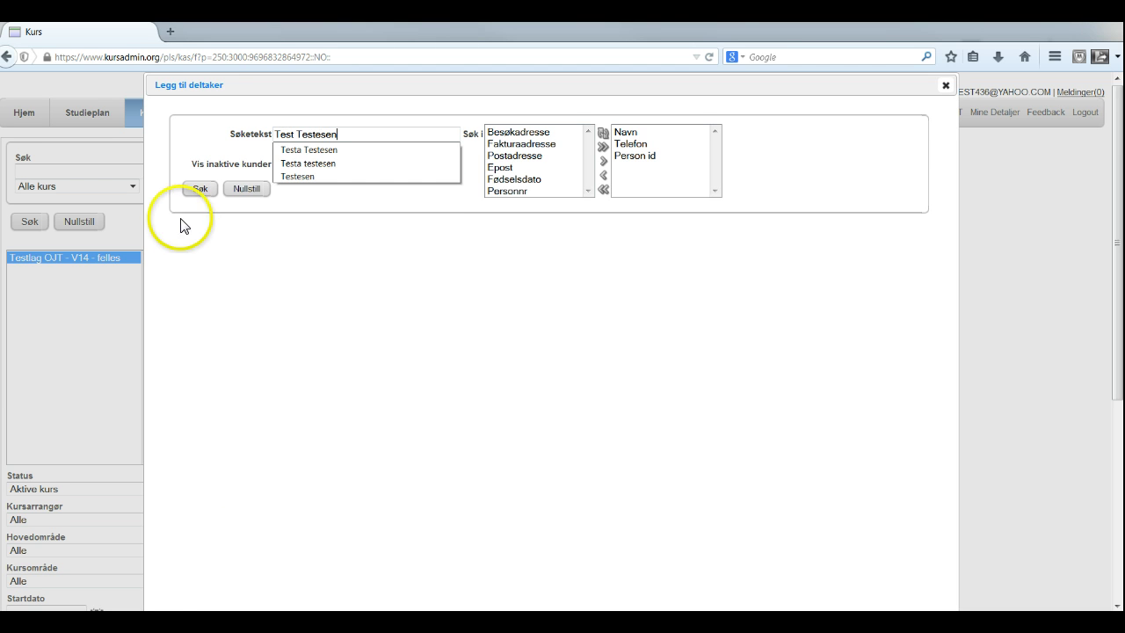
left_click(199, 189)
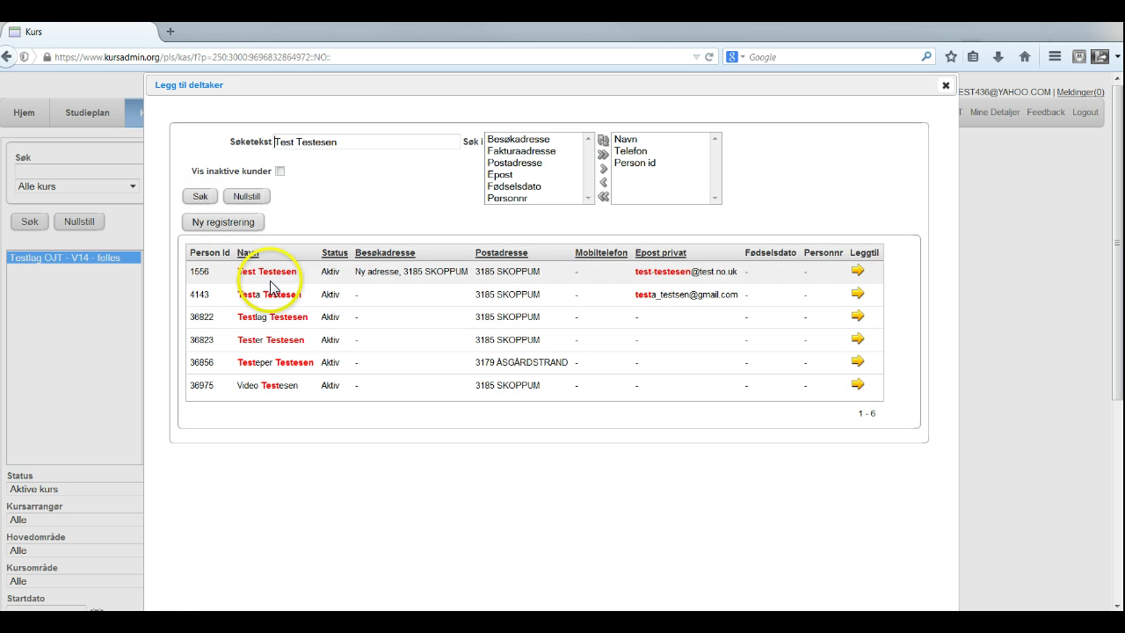
left_click(861, 273)
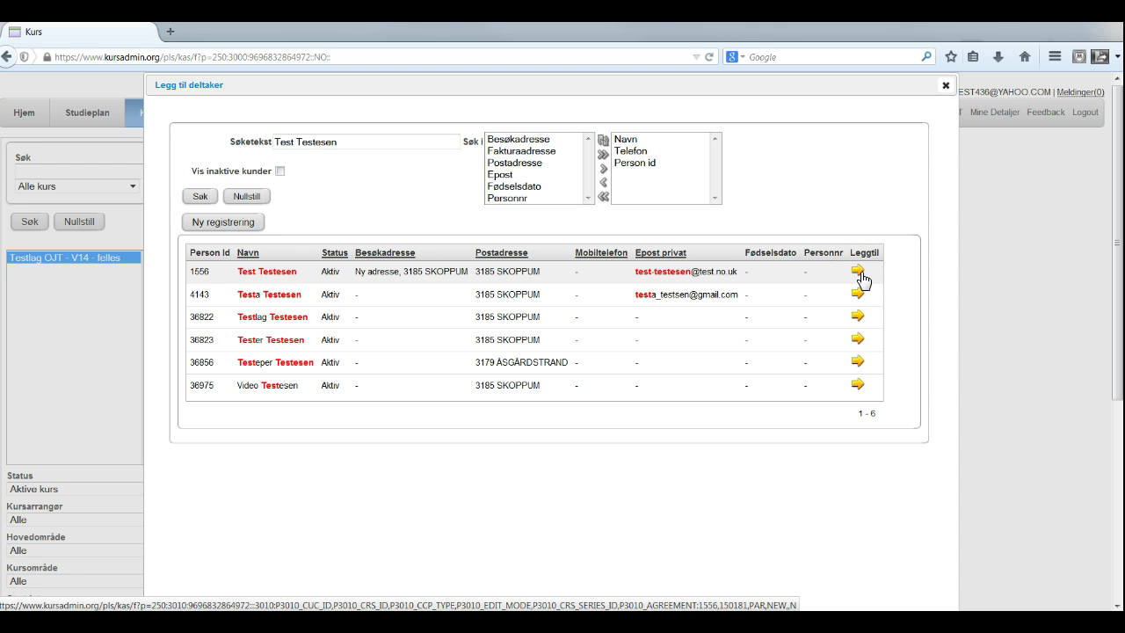
left_click(861, 274)
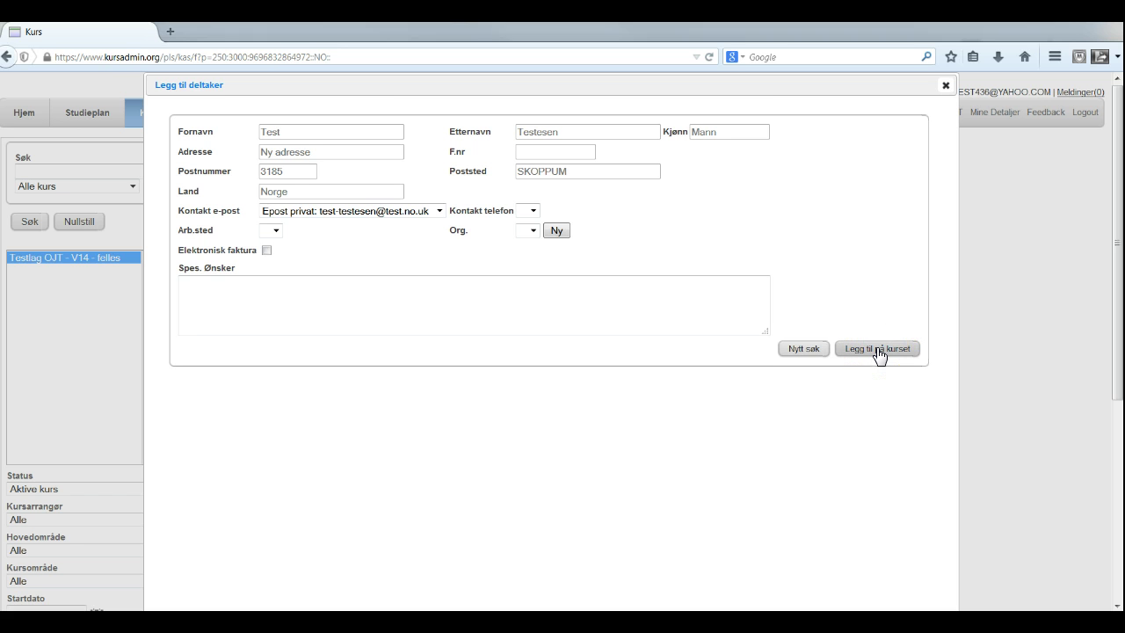
left_click(877, 349)
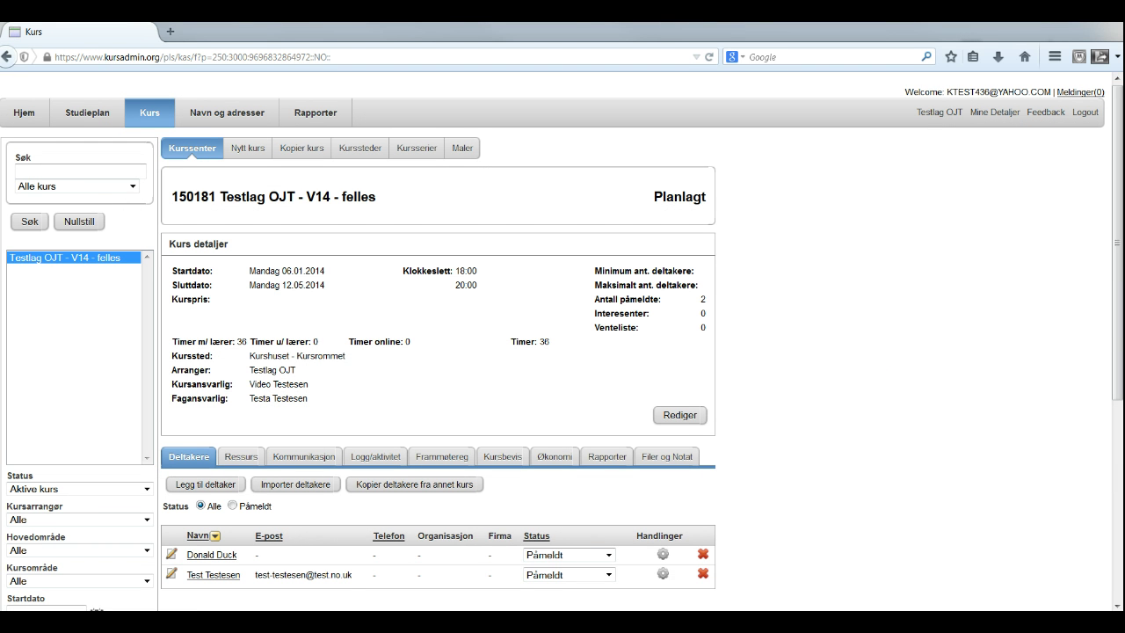
Step: Search for Mikke Mus as a participant and start a new person registration
left_click(218, 489)
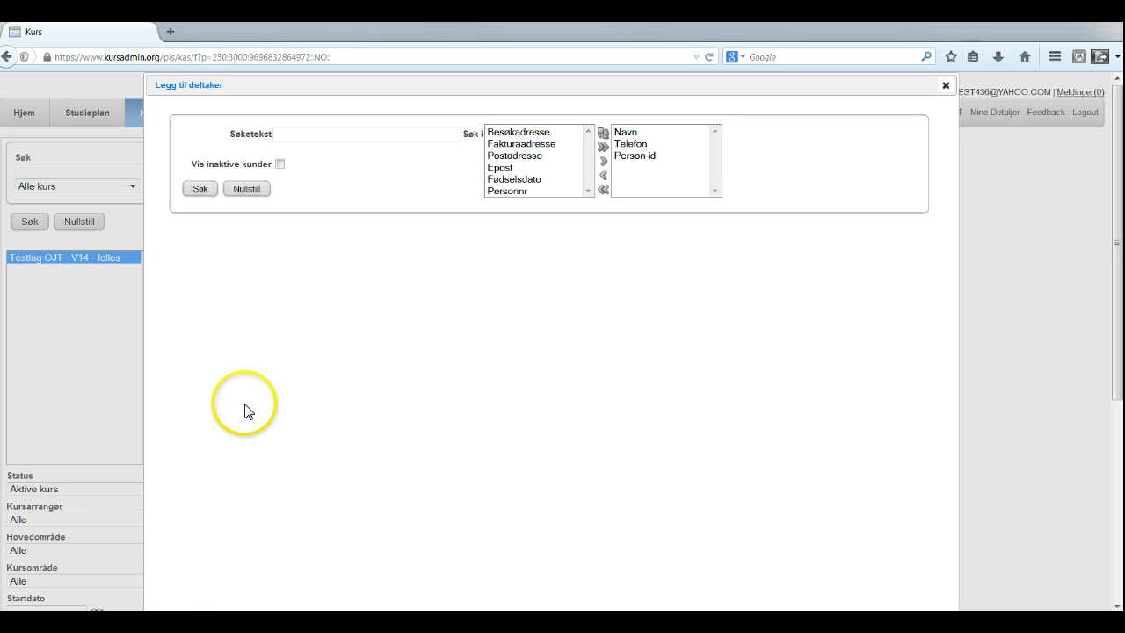
type("Mikke Mus")
left_click(201, 191)
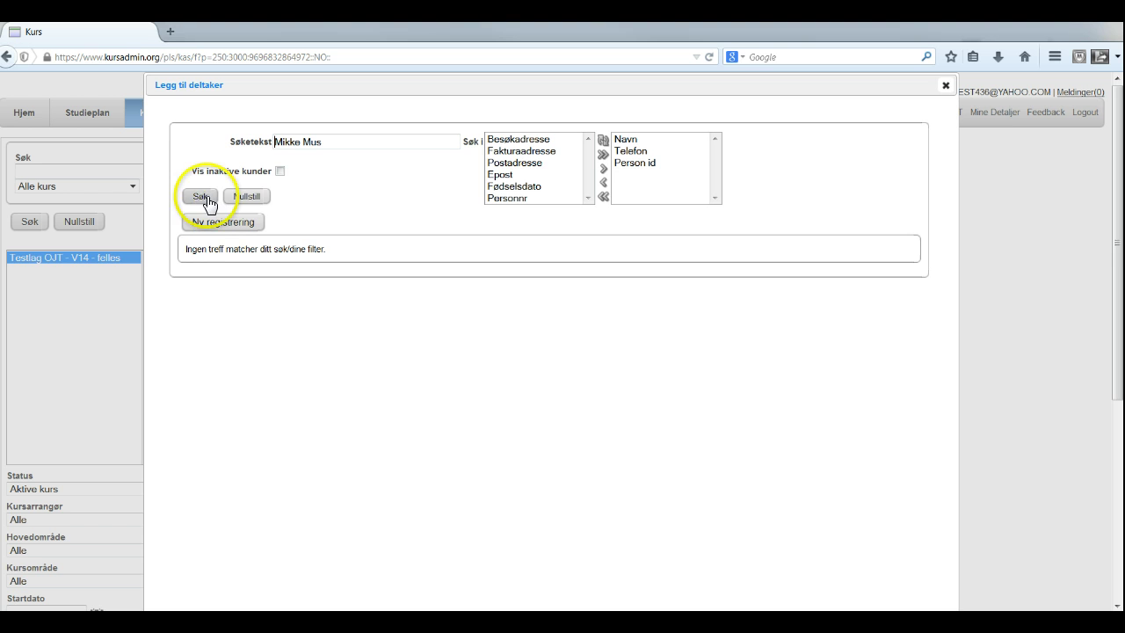
left_click(226, 223)
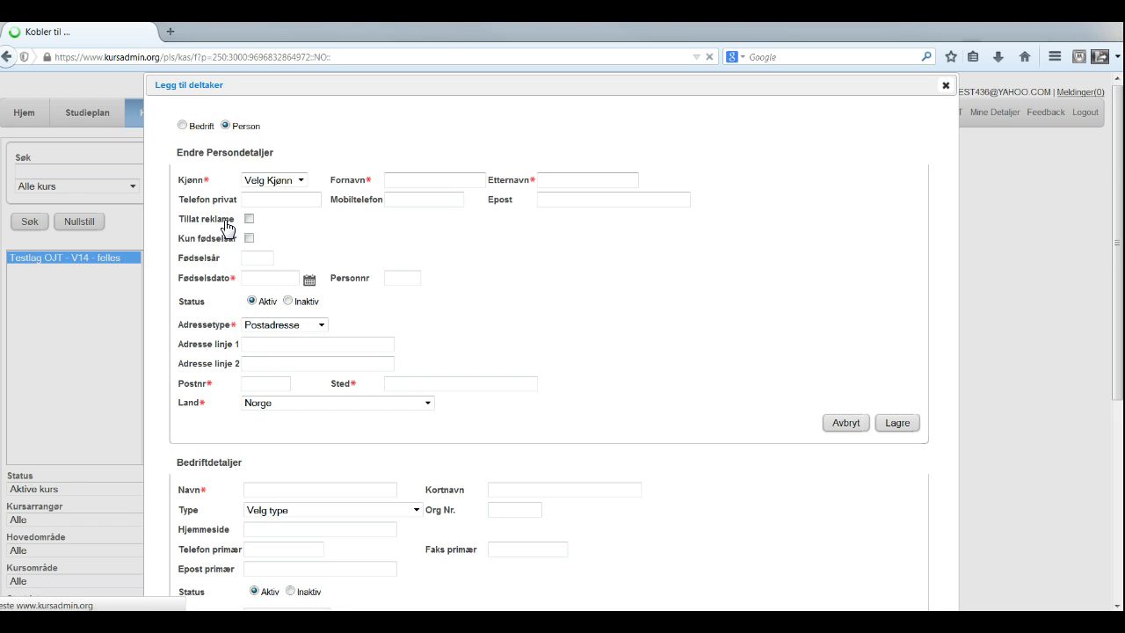
Step: Set the new person's gender to Mann and enter Mikke as first name and Mus as surname
left_click(290, 183)
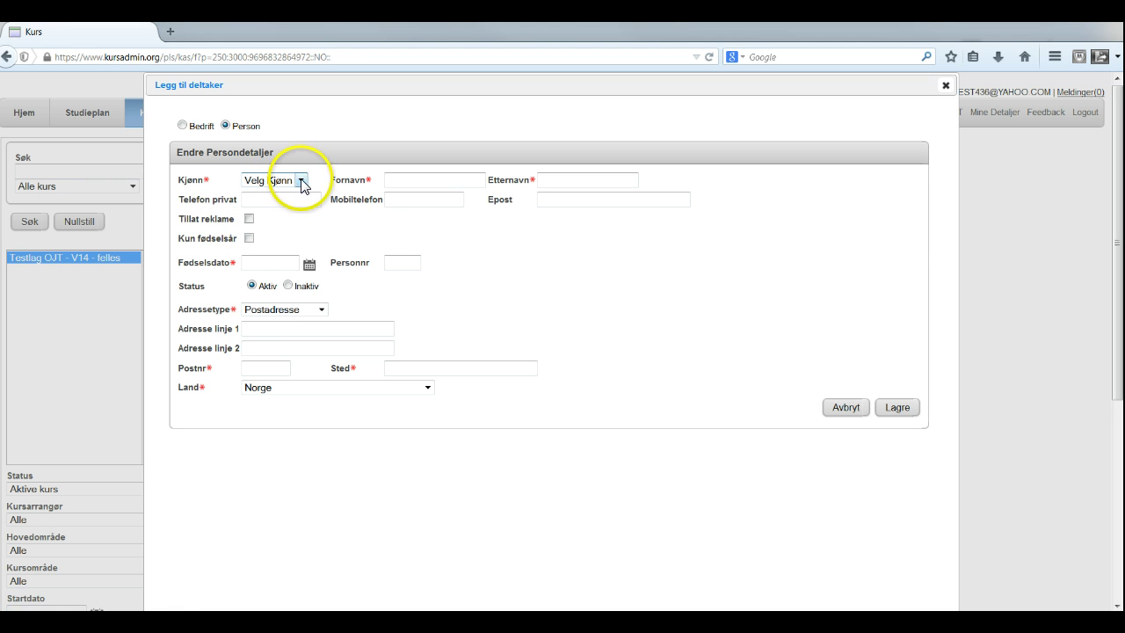
left_click(278, 204)
left_click(398, 176)
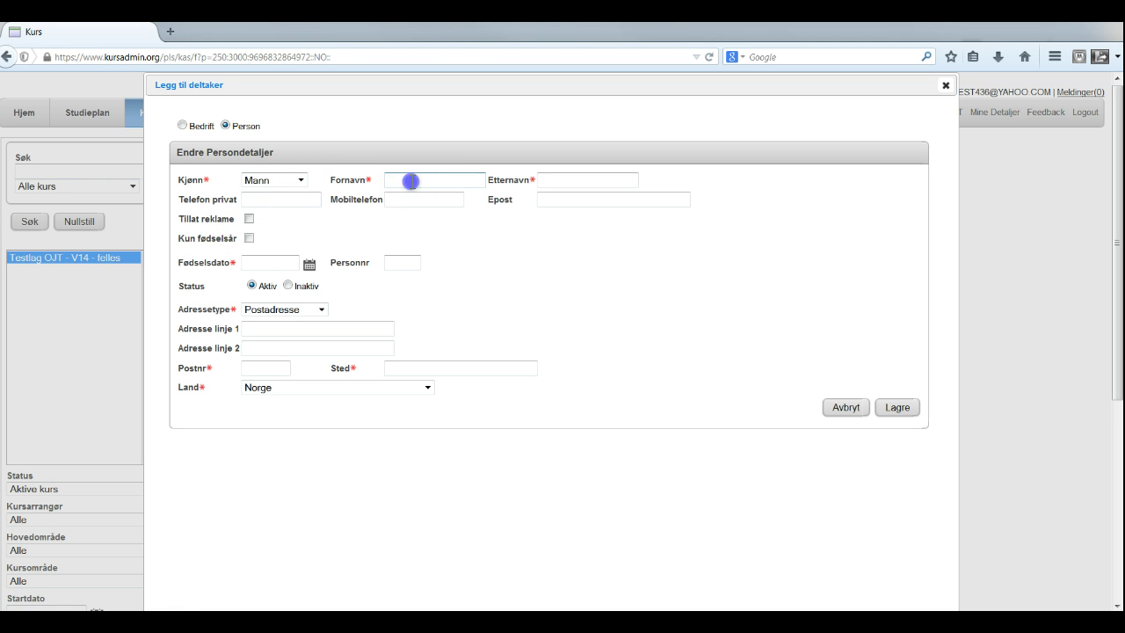
type("Mikke")
left_click(586, 178)
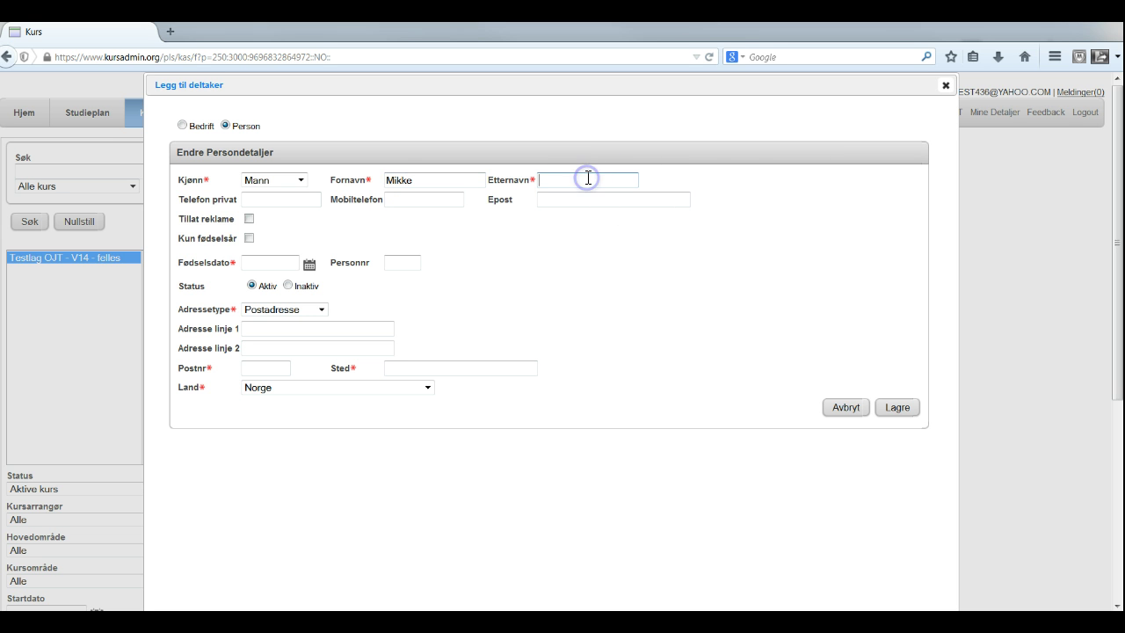
type("Mus")
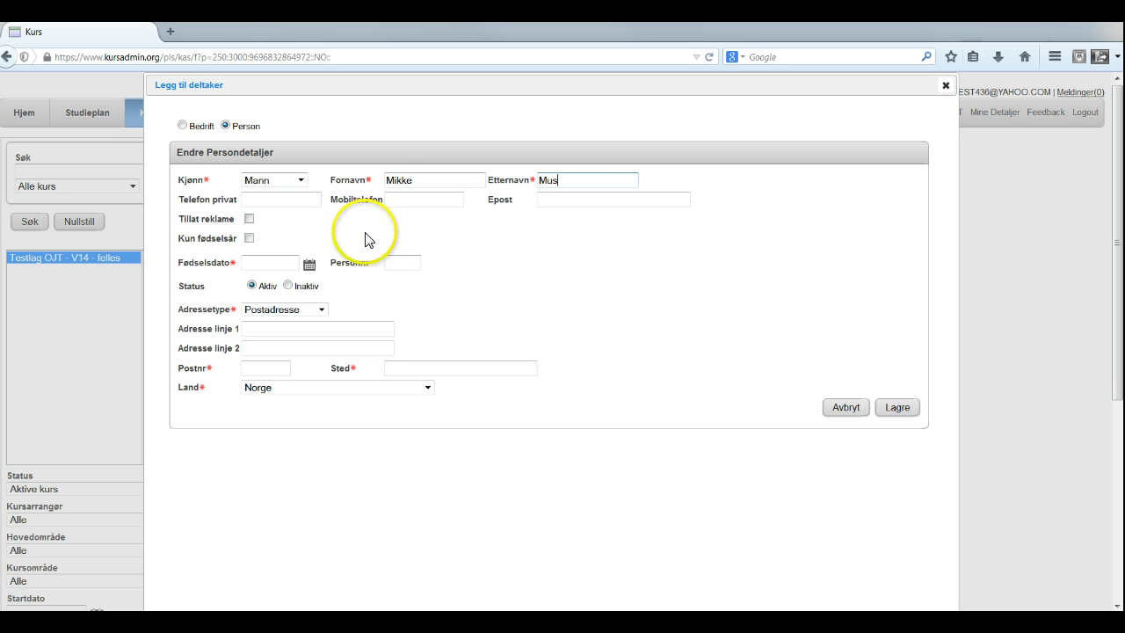
Step: Choose to register only the birth year, enter it, and fill in the person's postal code with its matching place
left_click(298, 244)
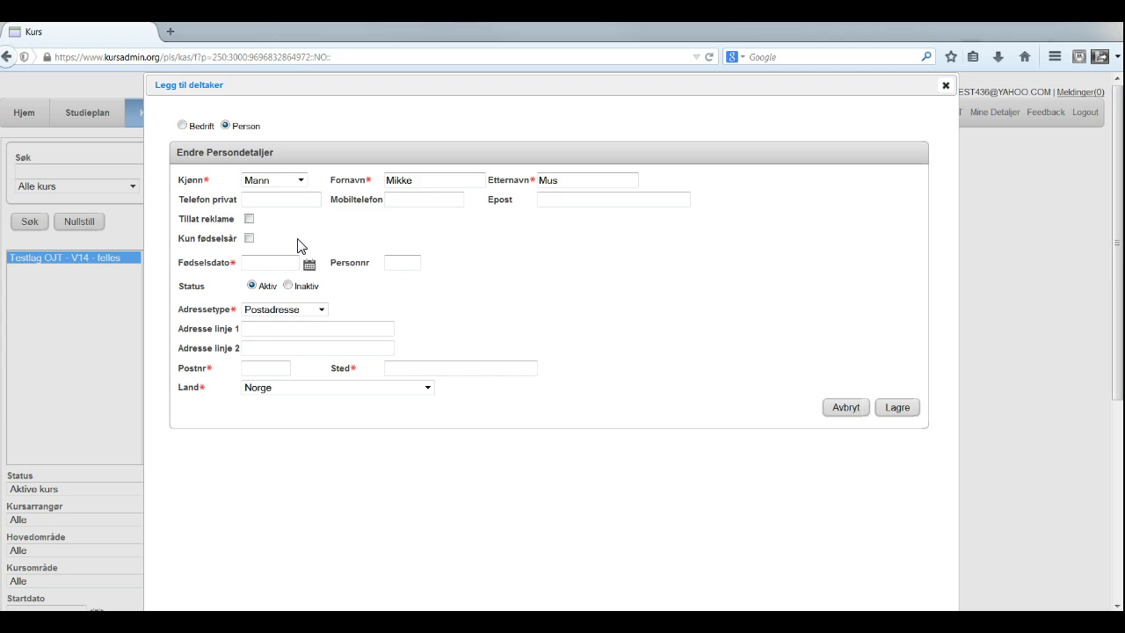
left_click(248, 239)
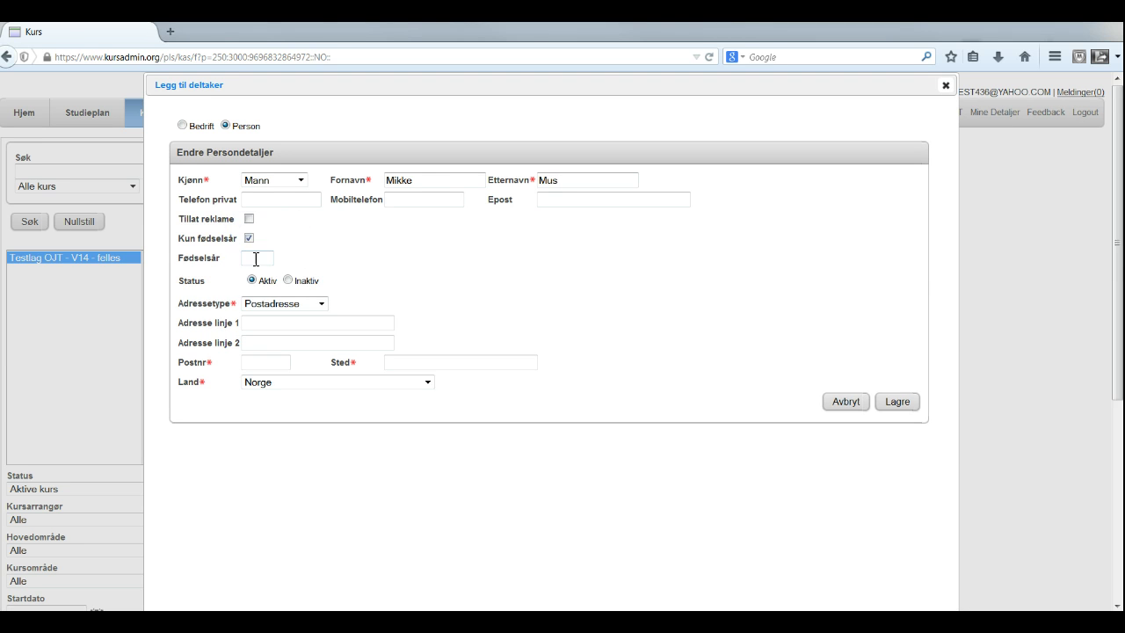
left_click(256, 258)
type("1930")
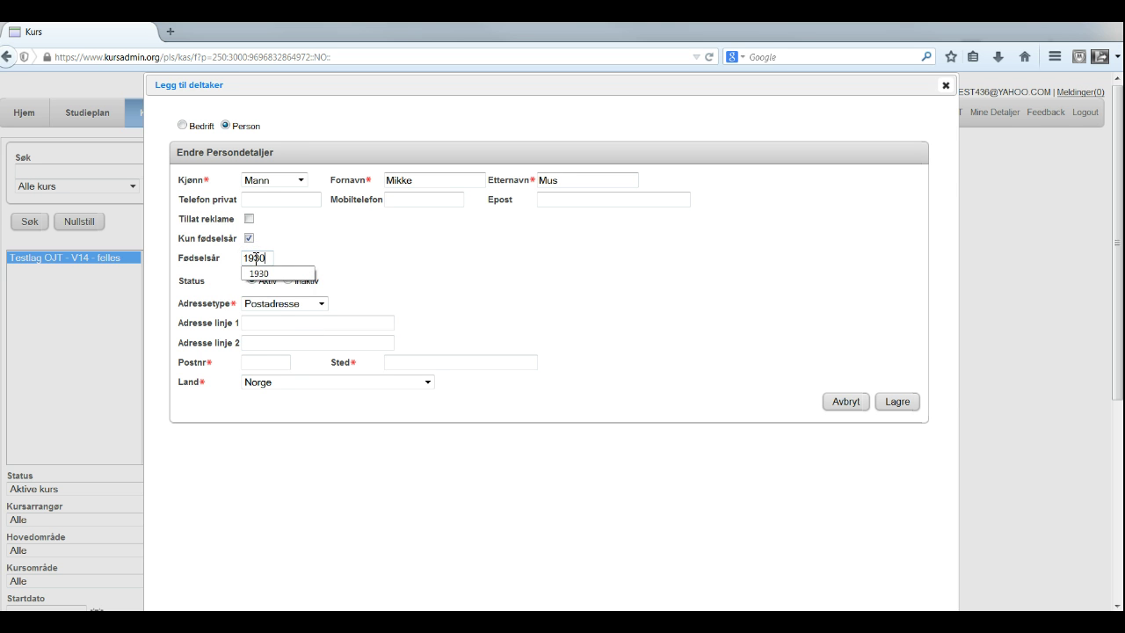
left_click(263, 361)
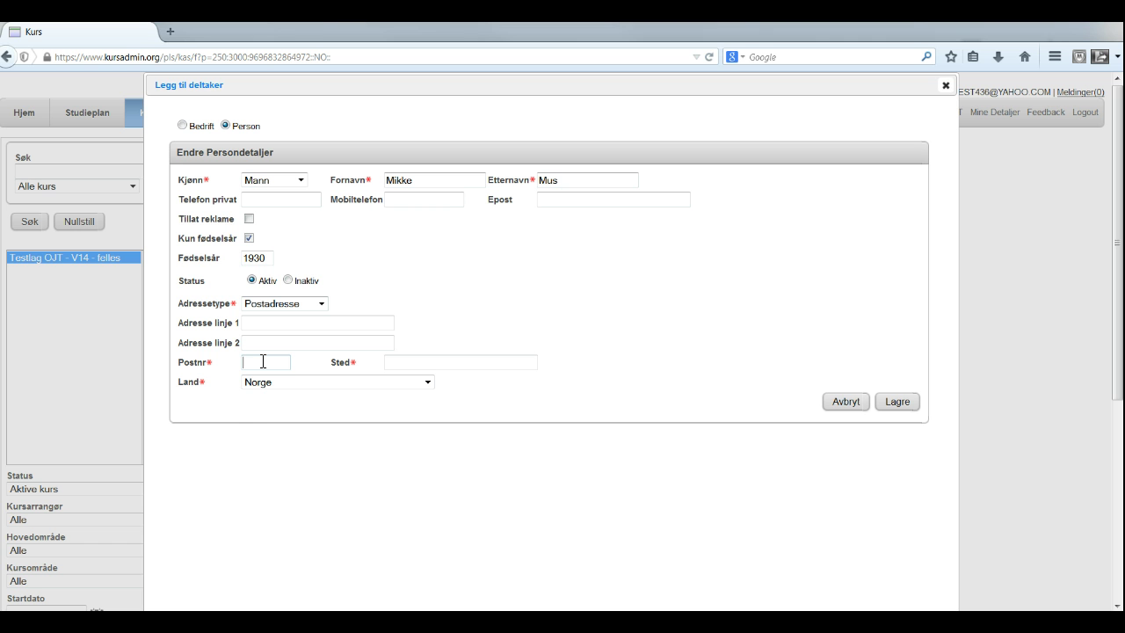
type("3")
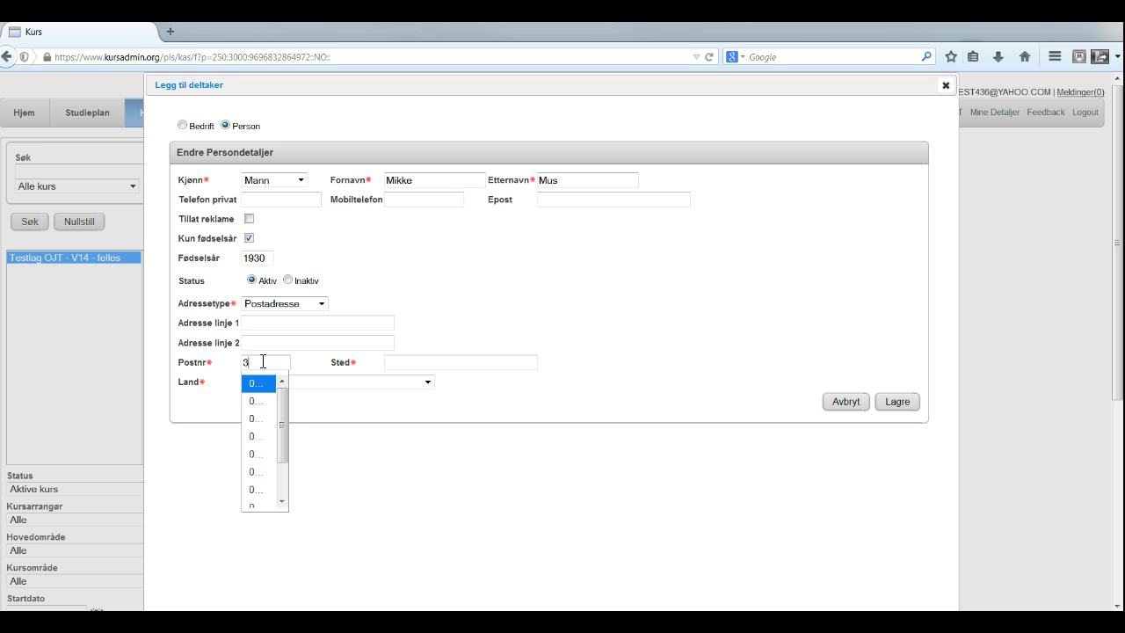
type("180")
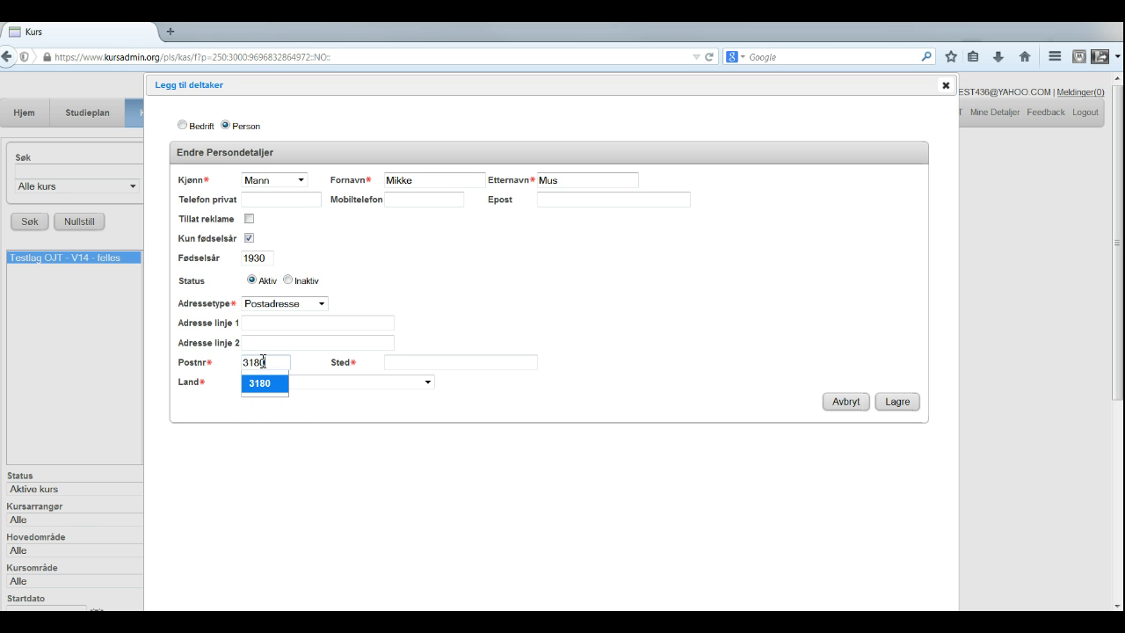
key("Tab")
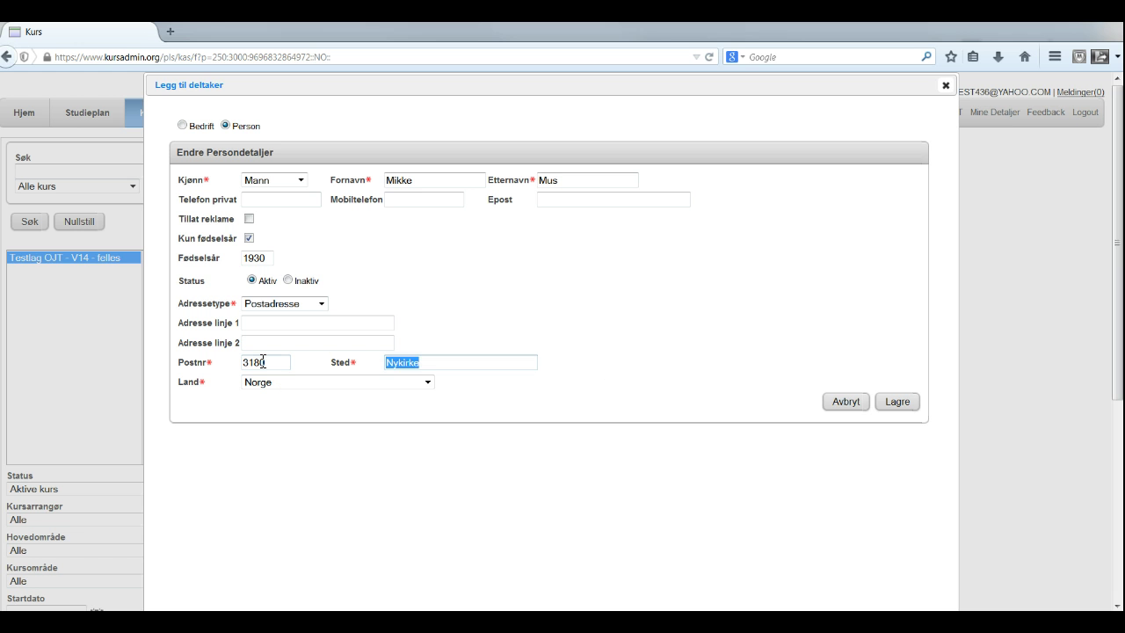
Step: Save the newly registered person's details and add the person to the course
left_click(905, 408)
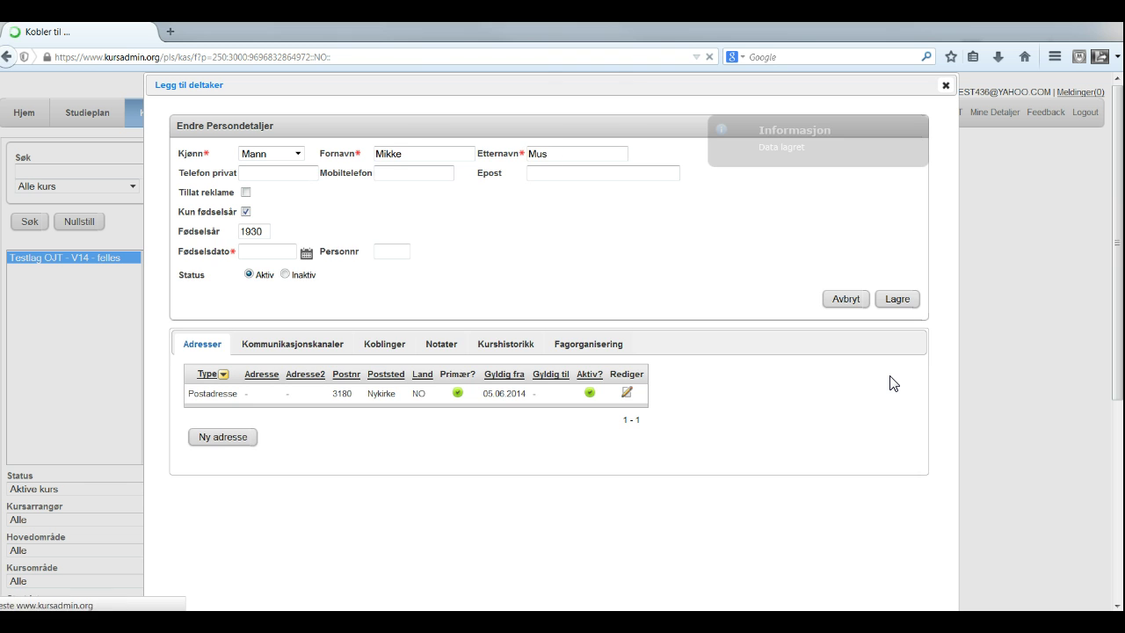
left_click(902, 289)
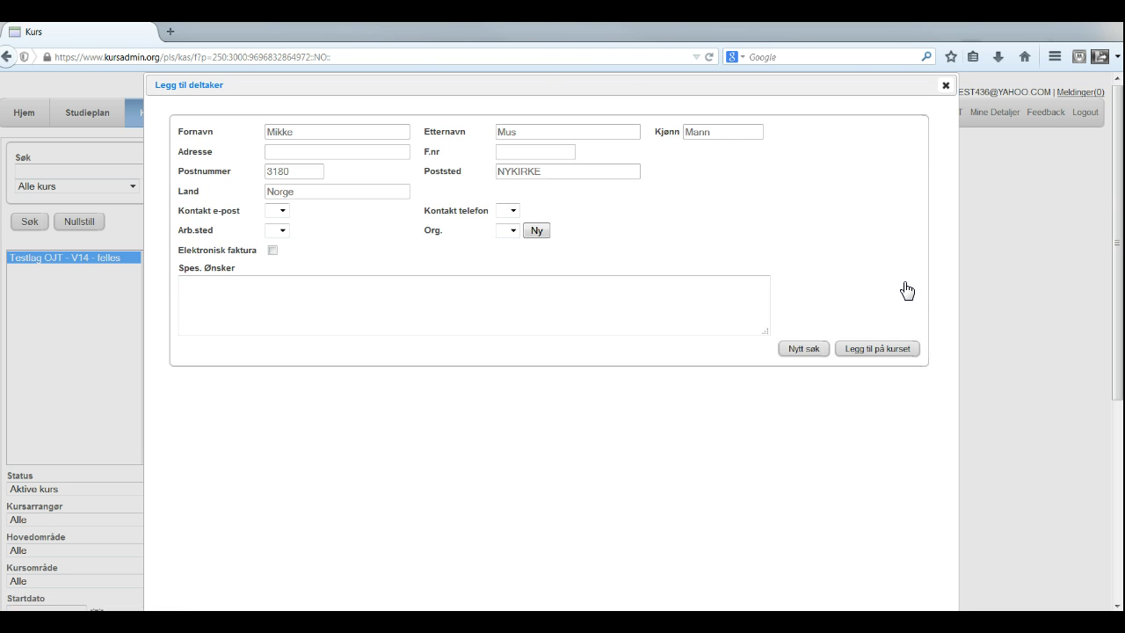
left_click(870, 355)
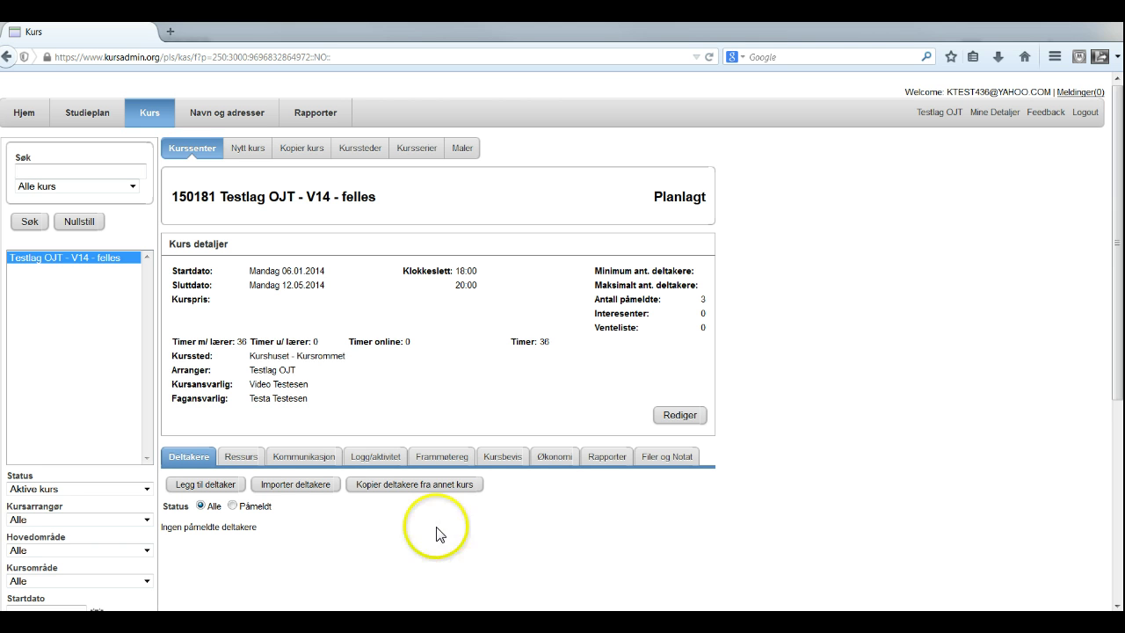
Step: Copy the participants from the course Testkurs for OJT into this course, leaving out the first person listed
left_click(415, 488)
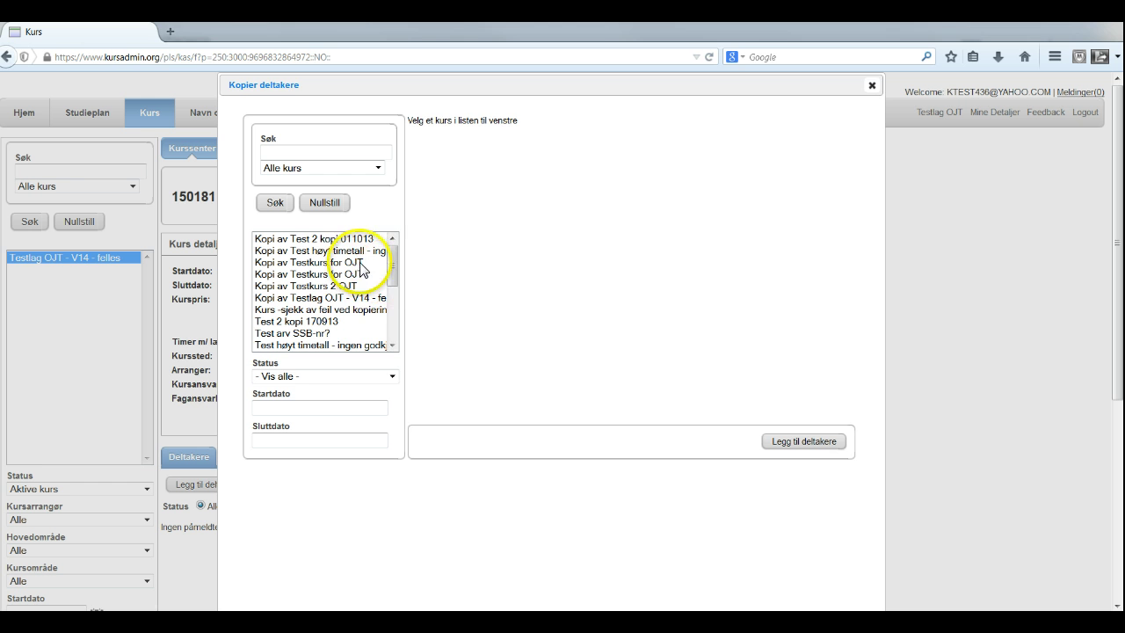
left_click_drag(392, 264, 392, 318)
left_click(303, 307)
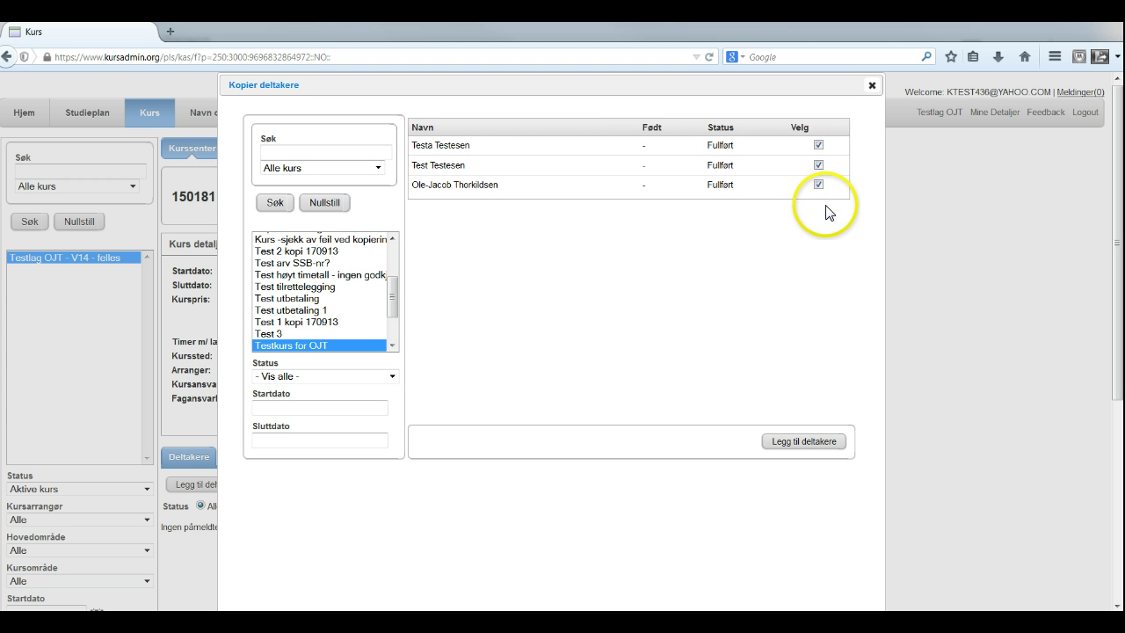
left_click(818, 148)
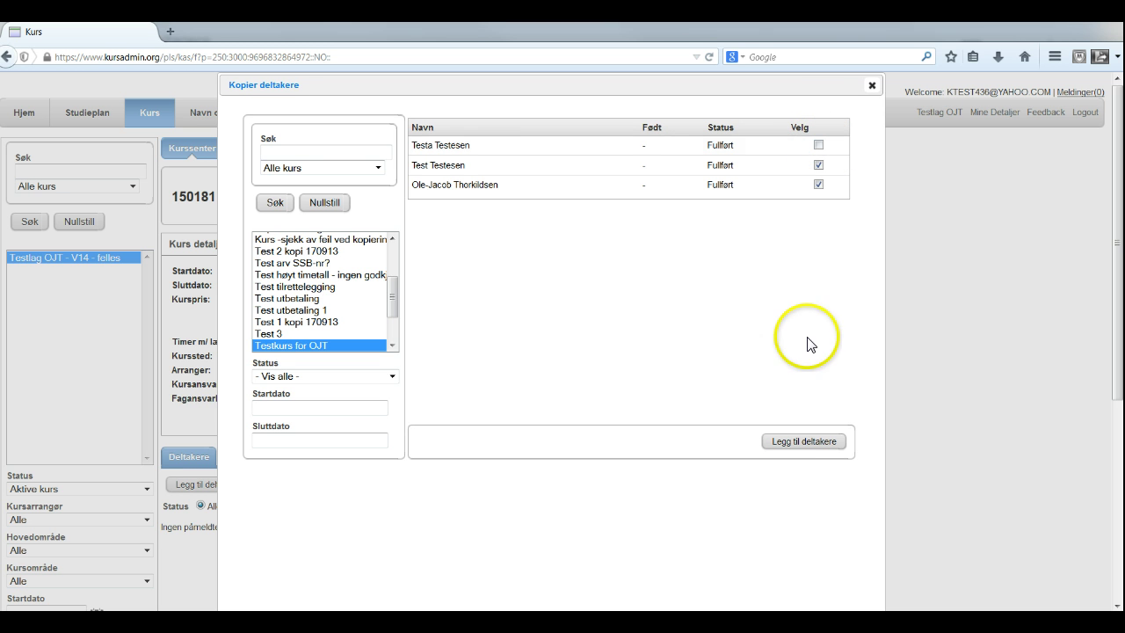
left_click(801, 441)
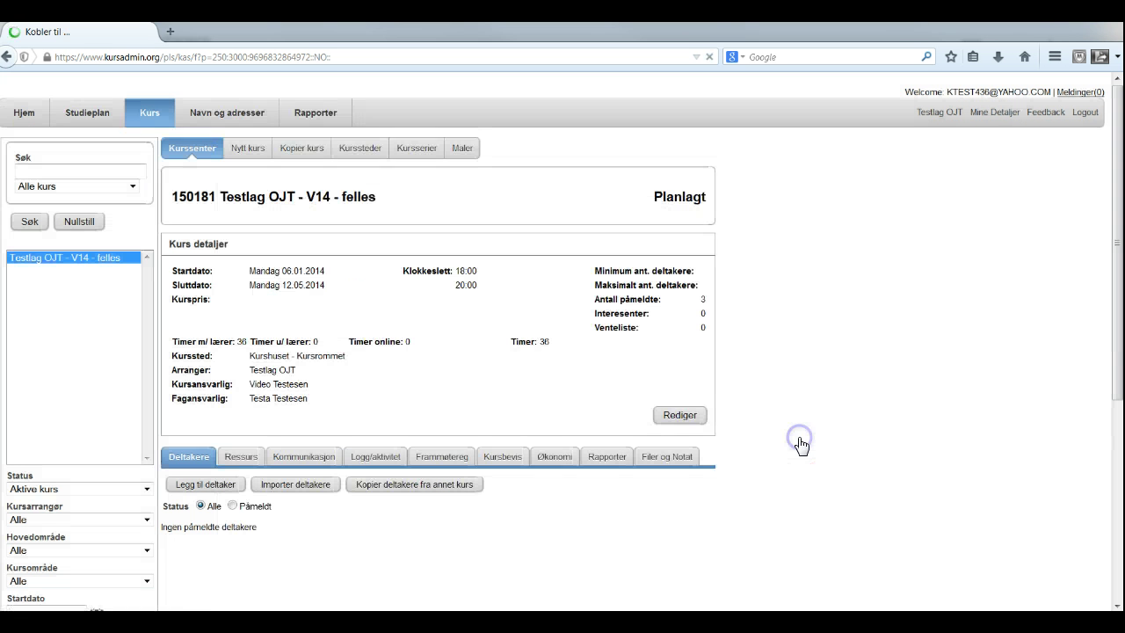